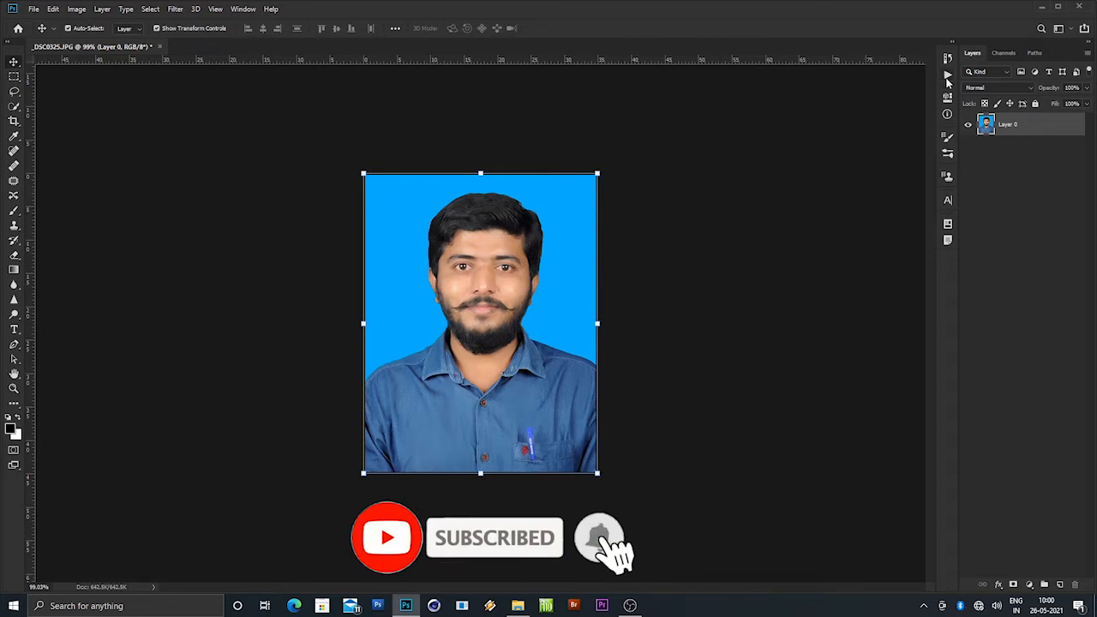
# Play the 8 PP action from the PASSPORT PHOTO 8 set on the cropped portrait.
pyautogui.click(947, 76)
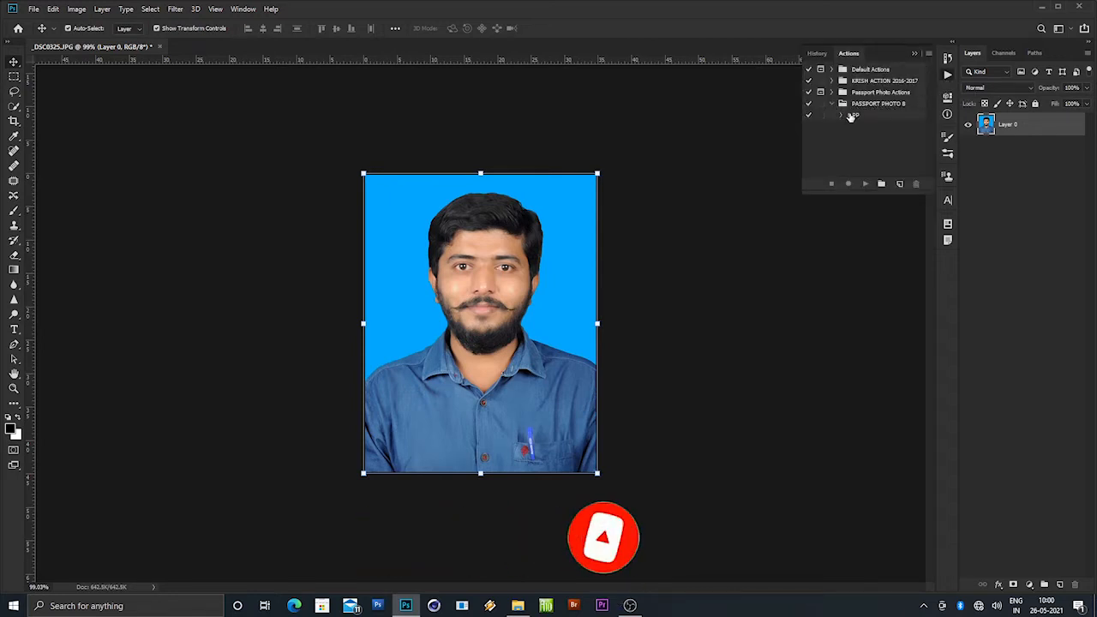
pyautogui.click(854, 115)
pyautogui.click(865, 183)
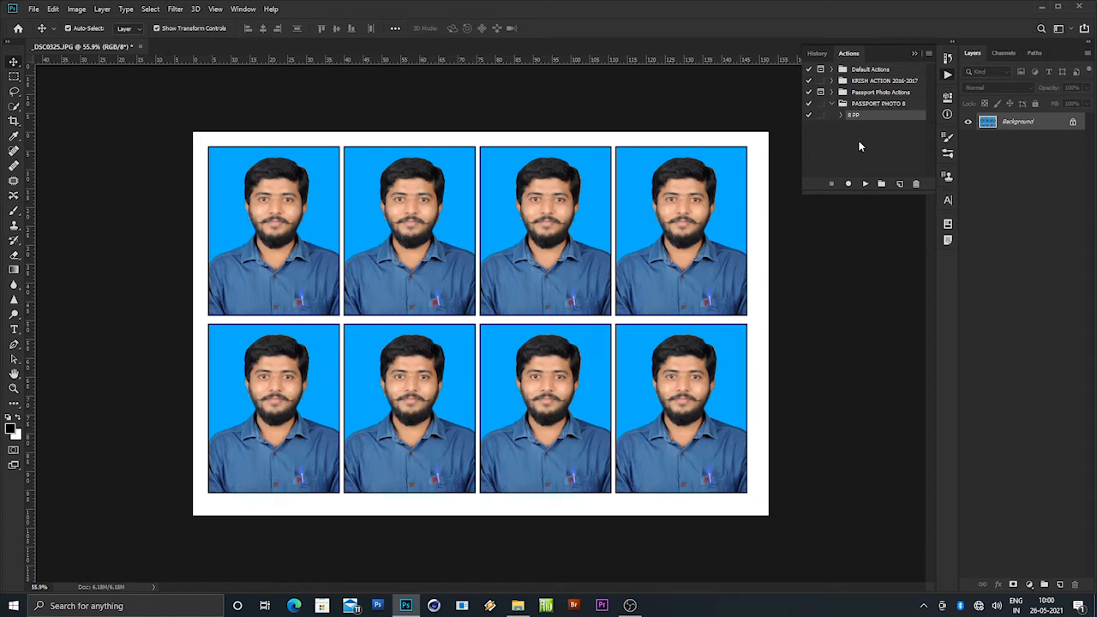
# Delete the PASSPORT PHOTO 8 action set and collapse the Actions list.
pyautogui.click(867, 105)
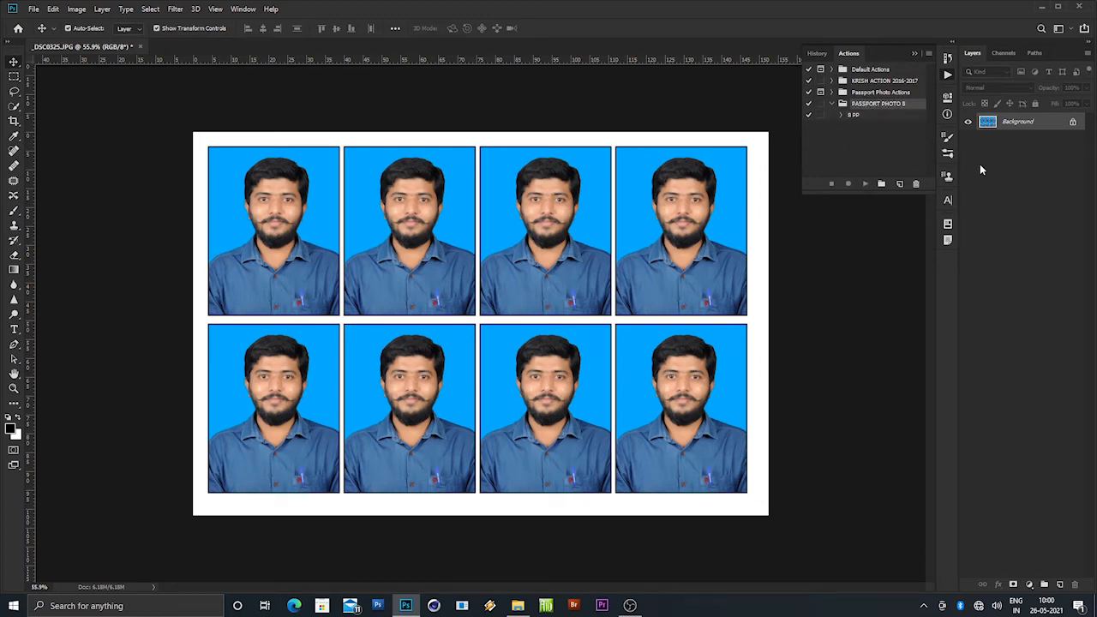
pyautogui.click(915, 185)
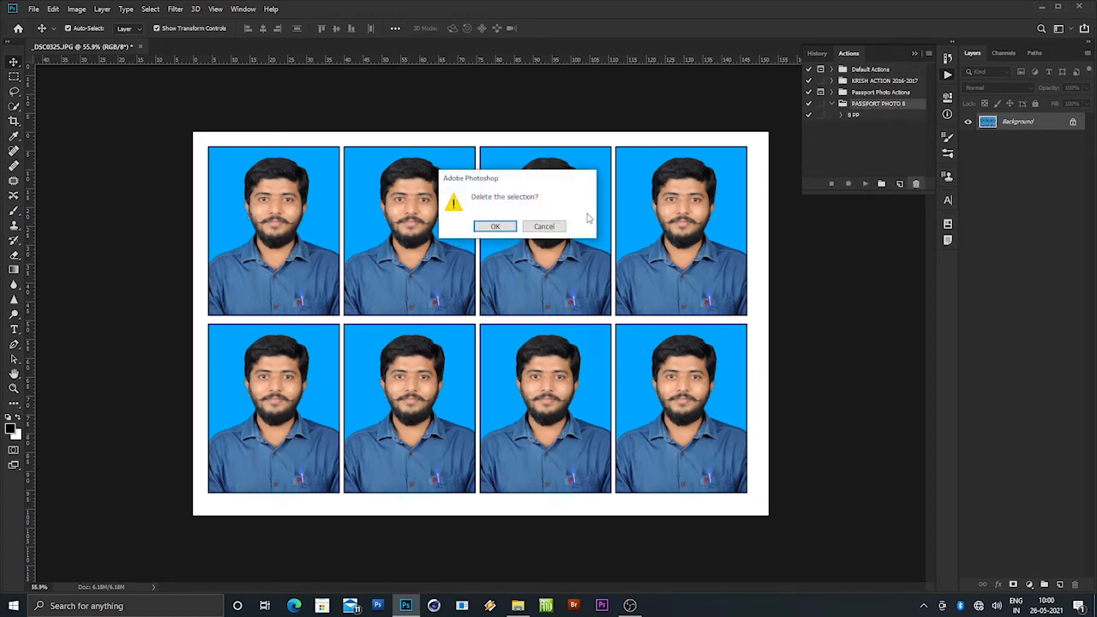
pyautogui.click(495, 227)
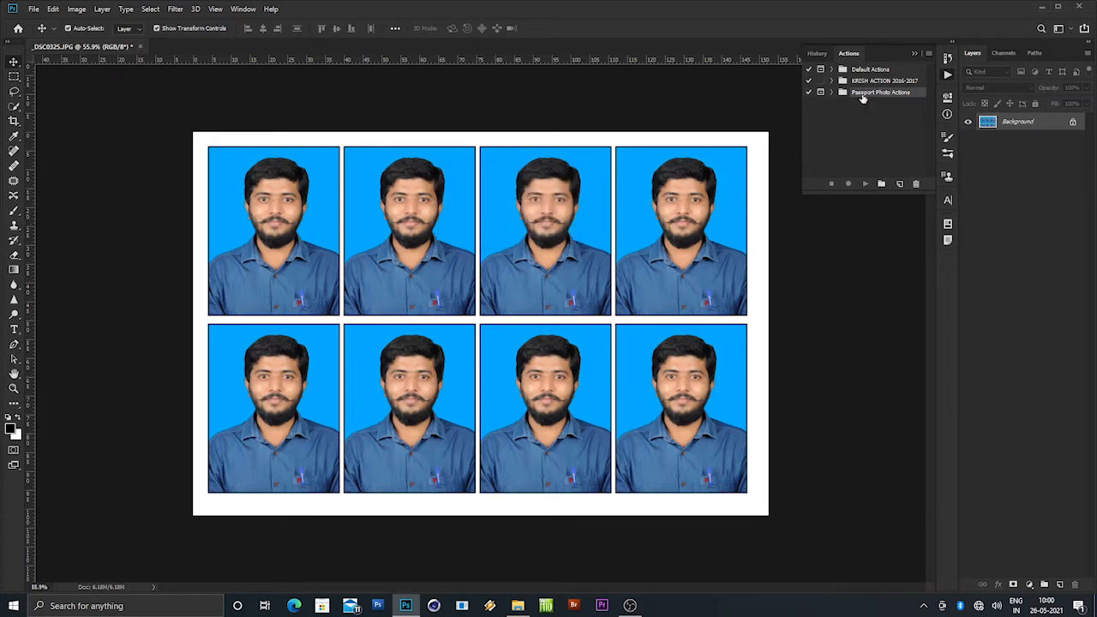
pyautogui.click(914, 55)
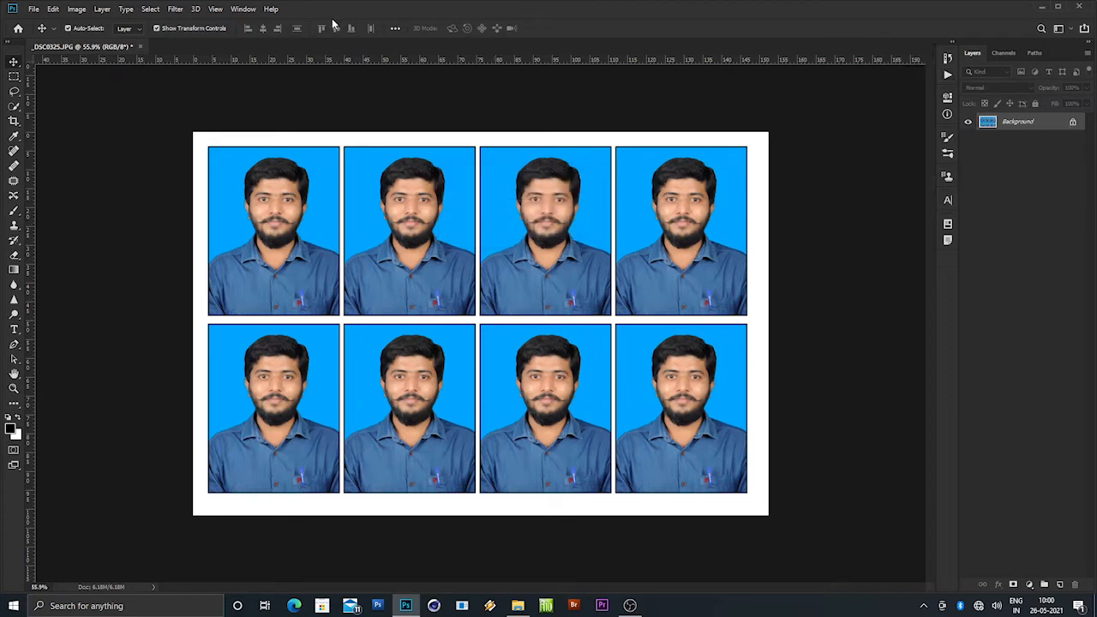
# Close the eight-photo sheet without saving and reopen the original _DSC0325.JPG from the PHOTOSHOP CC folder in Photoshop.
pyautogui.click(140, 46)
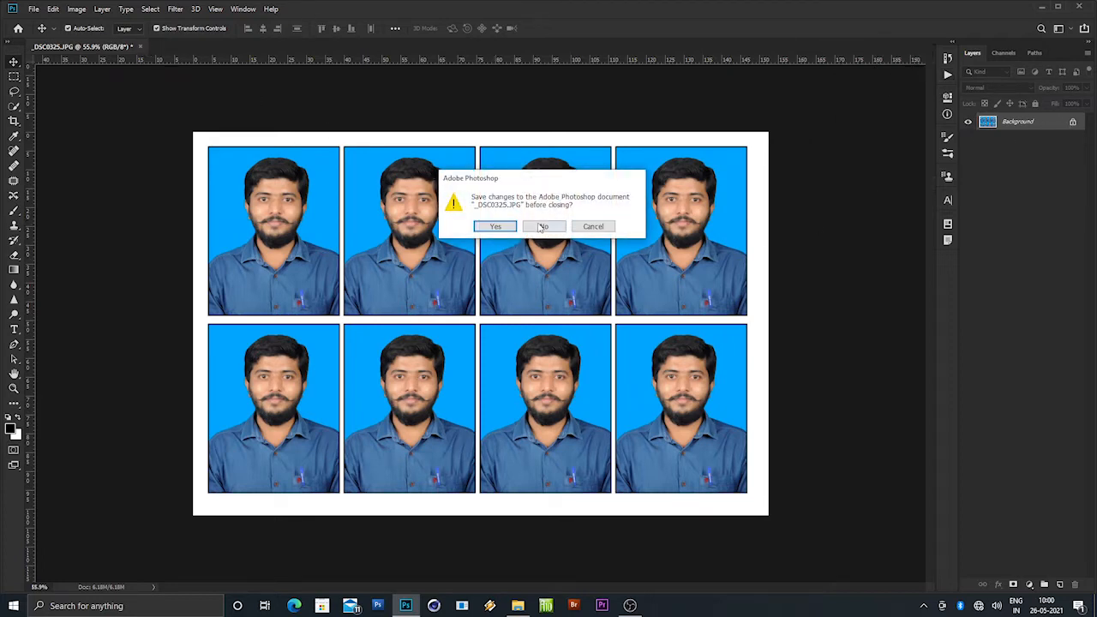
pyautogui.click(539, 227)
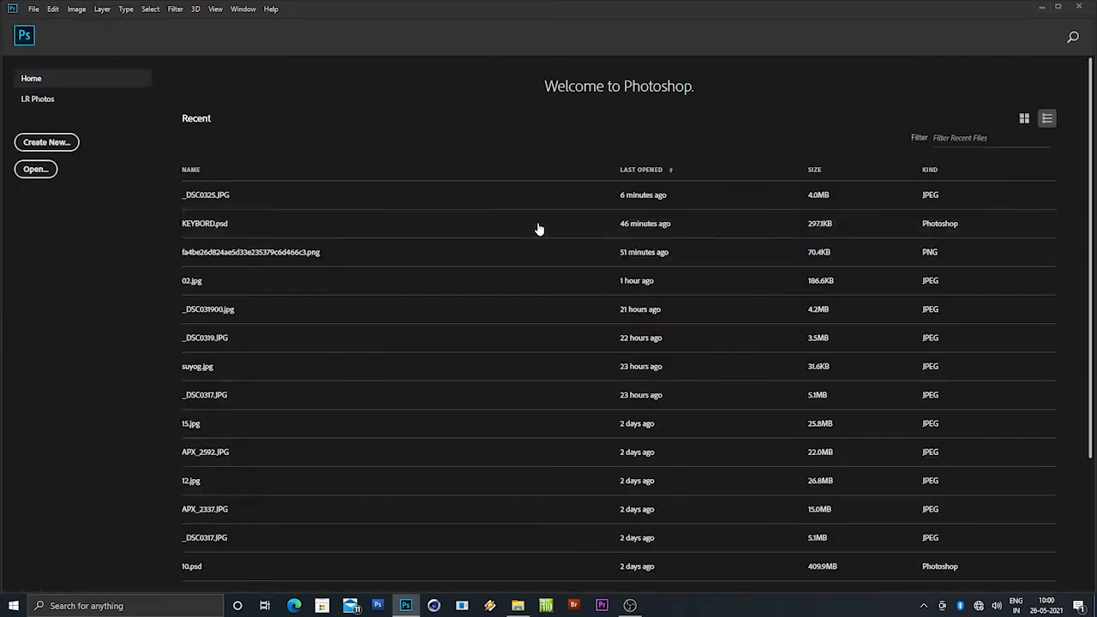
pyautogui.click(518, 606)
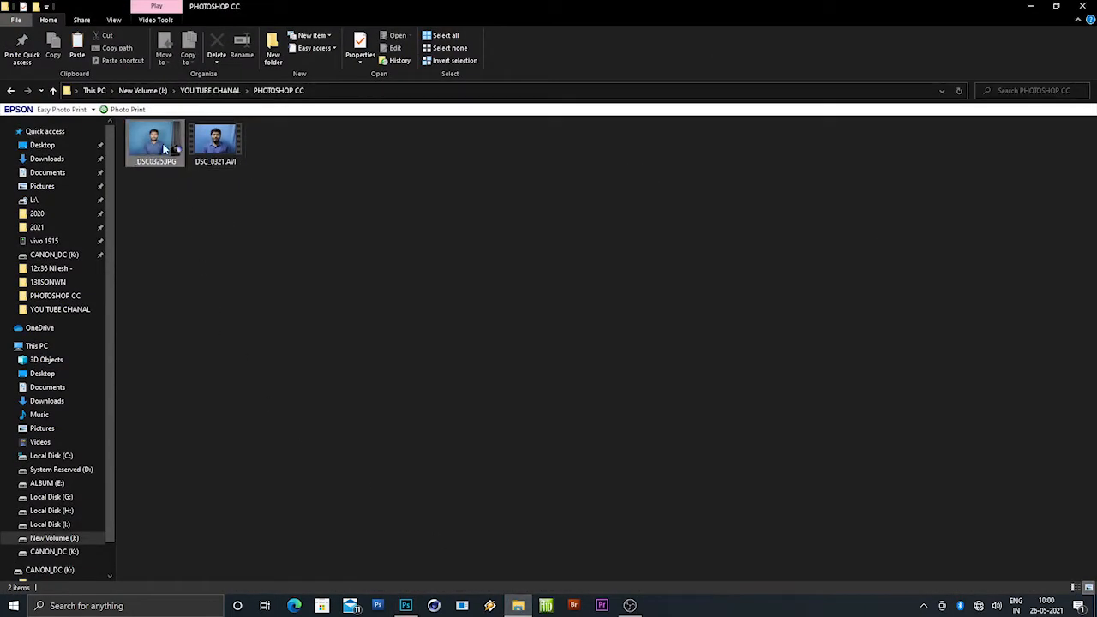
pyautogui.click(163, 146)
pyautogui.rightClick(163, 146)
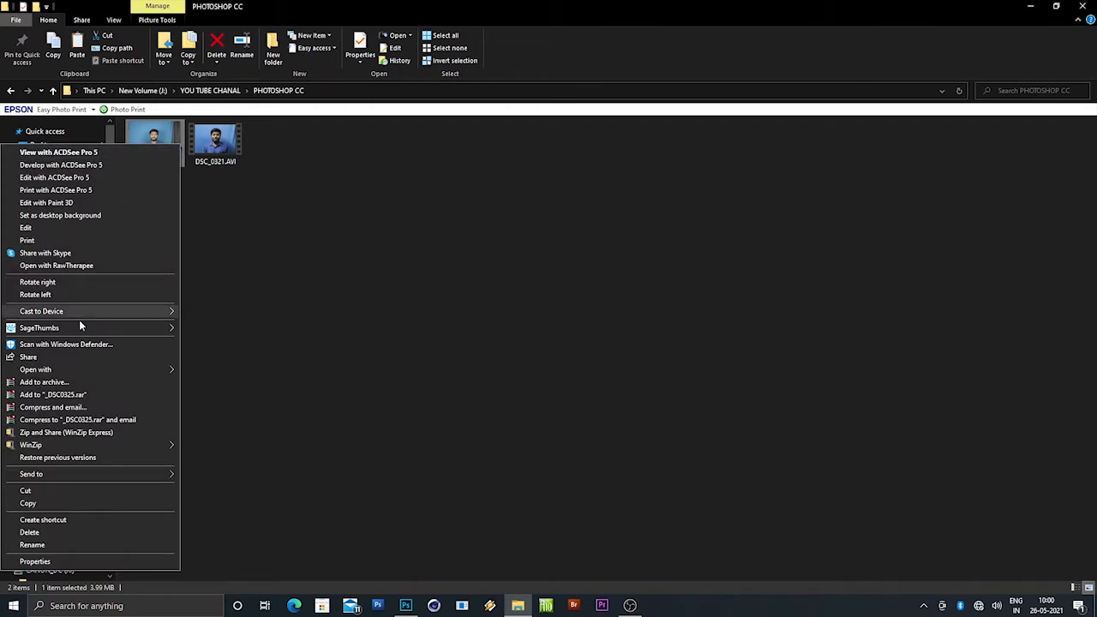
pyautogui.moveTo(78, 371)
pyautogui.click(212, 384)
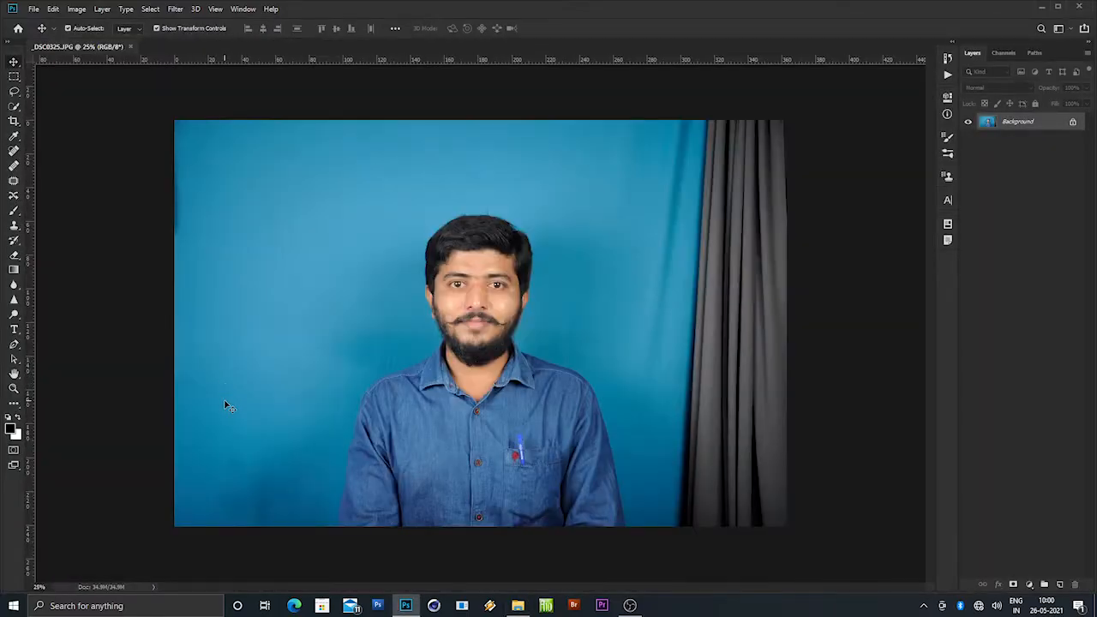
# Unlock the Background layer and apply the Portraiture filter to smooth the skin.
pyautogui.click(1072, 124)
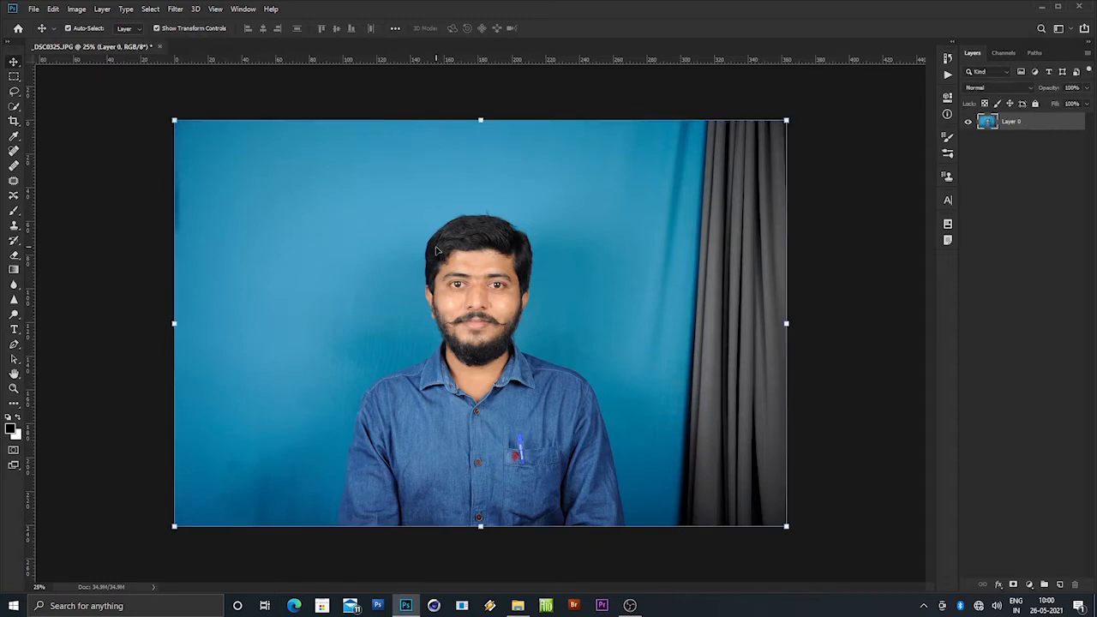
pyautogui.scroll(3, 434, 249)
pyautogui.click(177, 10)
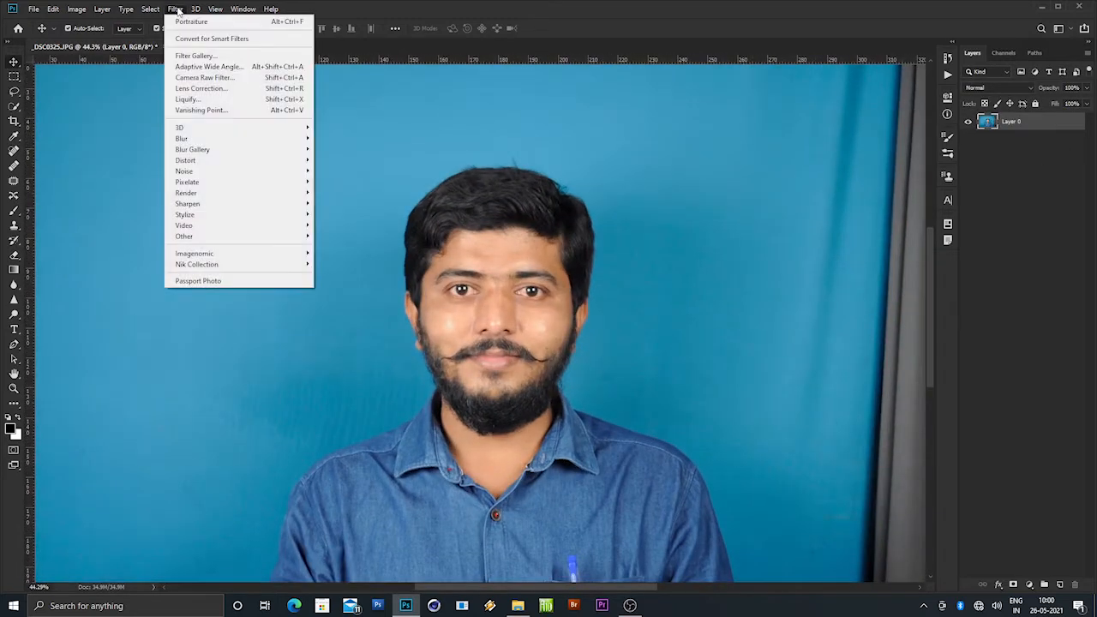
pyautogui.click(180, 21)
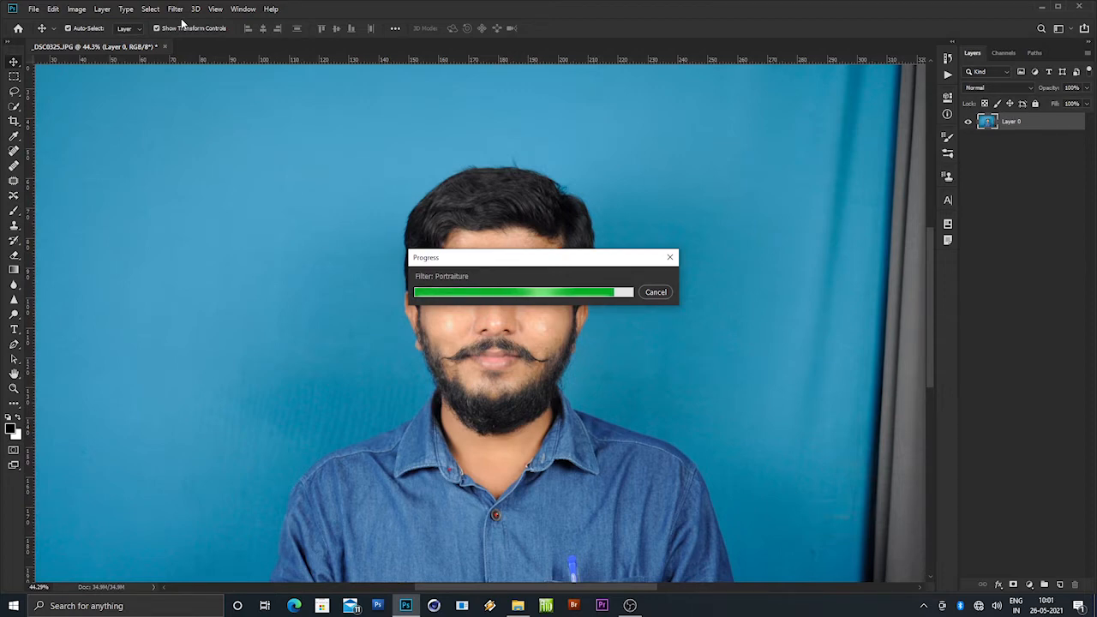
# Deepen the portrait's blacks with a Selective Color adjustment, setting Black to +8% for Blacks.
pyautogui.scroll(2, 503, 289)
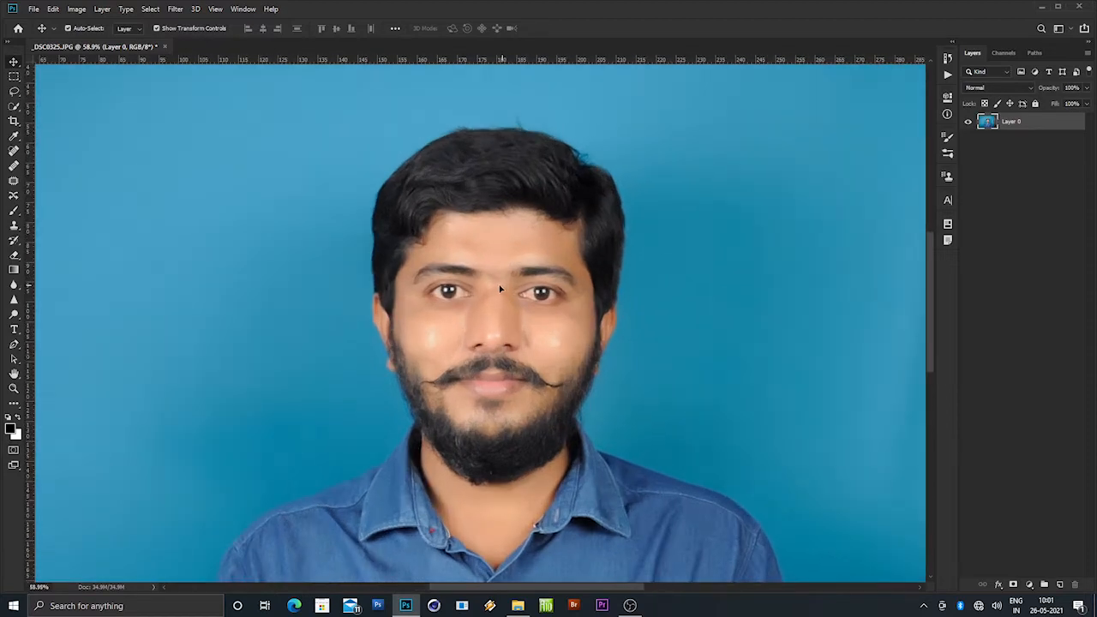
pyautogui.click(72, 10)
pyautogui.moveTo(112, 40)
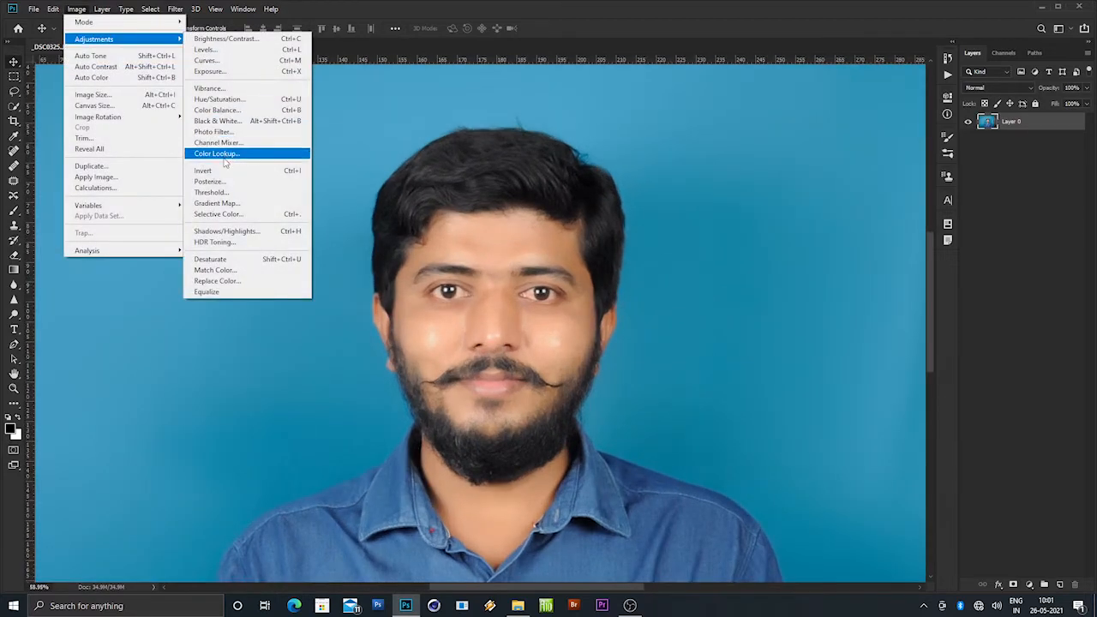
pyautogui.click(225, 215)
pyautogui.click(838, 178)
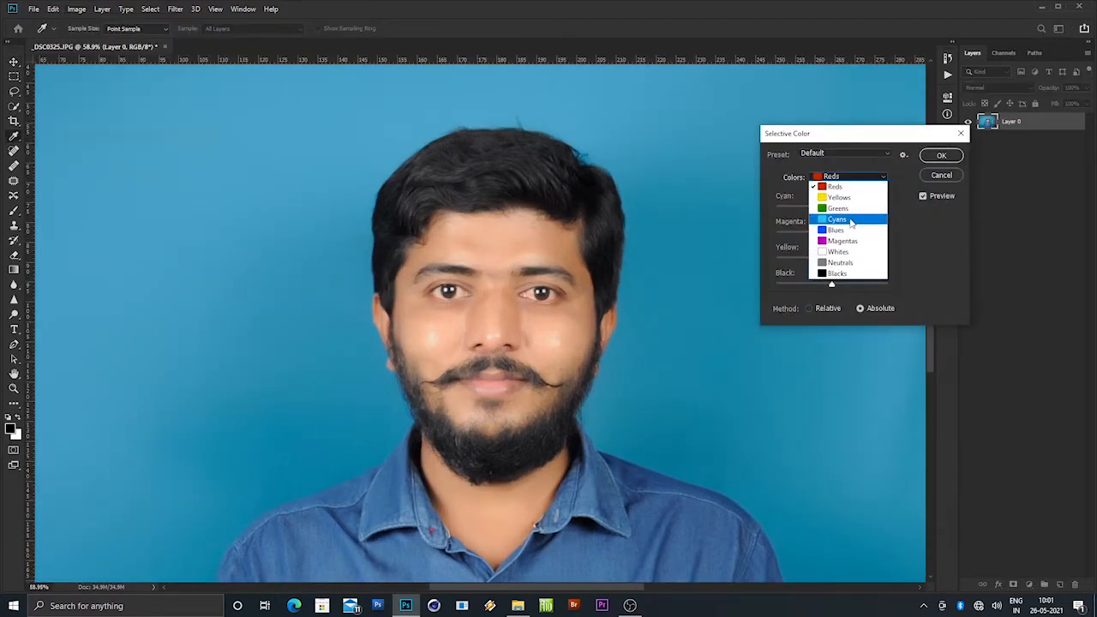
pyautogui.click(837, 274)
pyautogui.moveTo(836, 283); pyautogui.dragTo(841, 283)
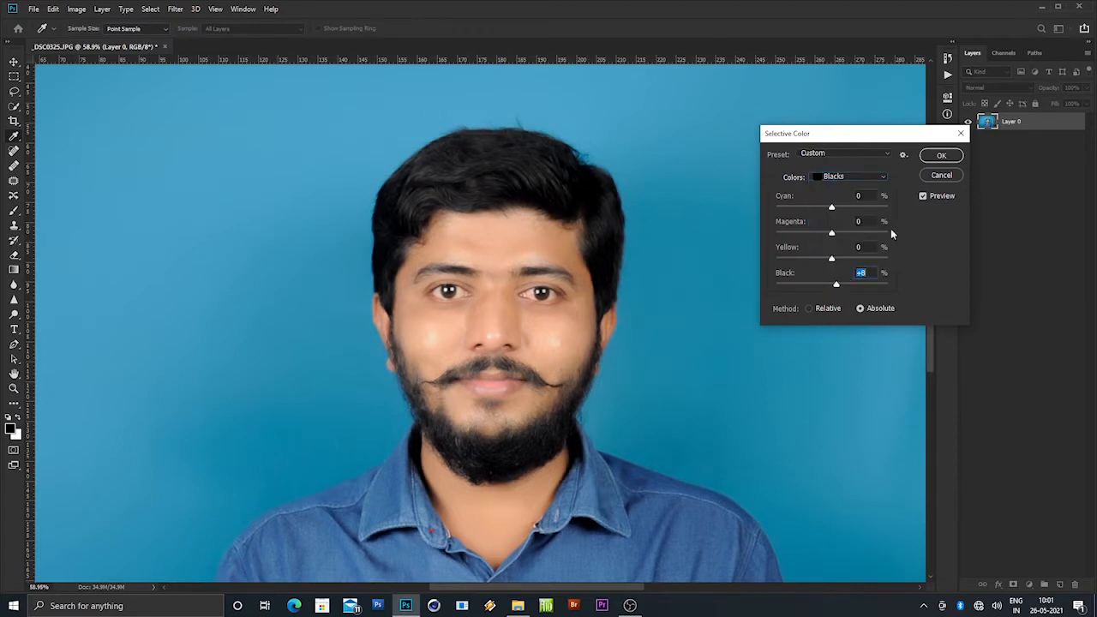
pyautogui.click(942, 159)
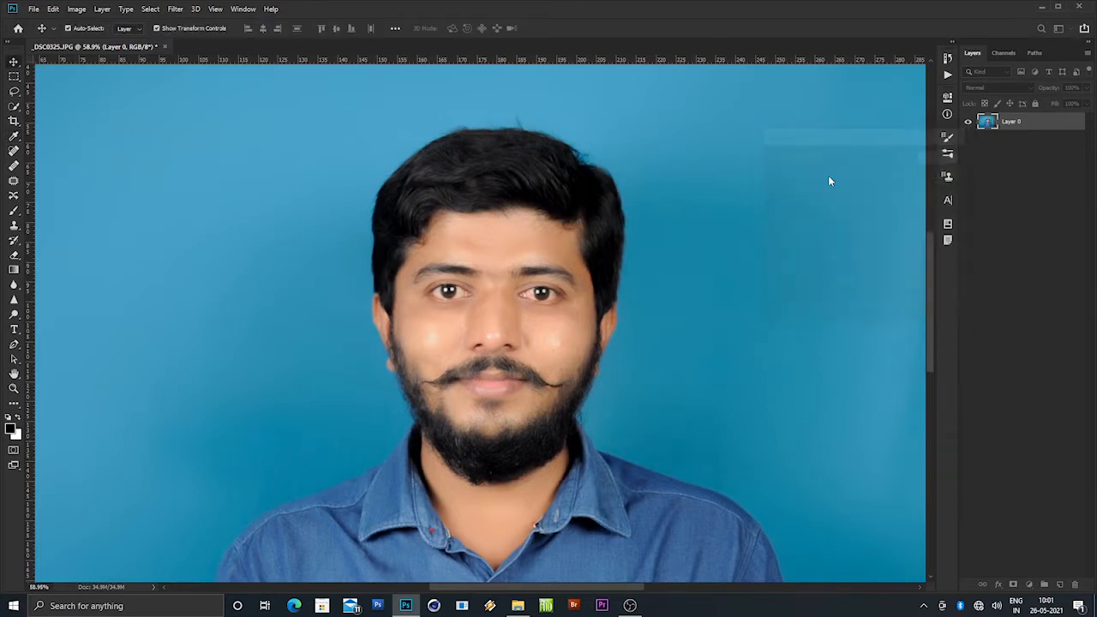
# Apply a second Selective Color adjustment that reduces the Yellow component of the Yellows.
pyautogui.click(76, 9)
pyautogui.moveTo(94, 39)
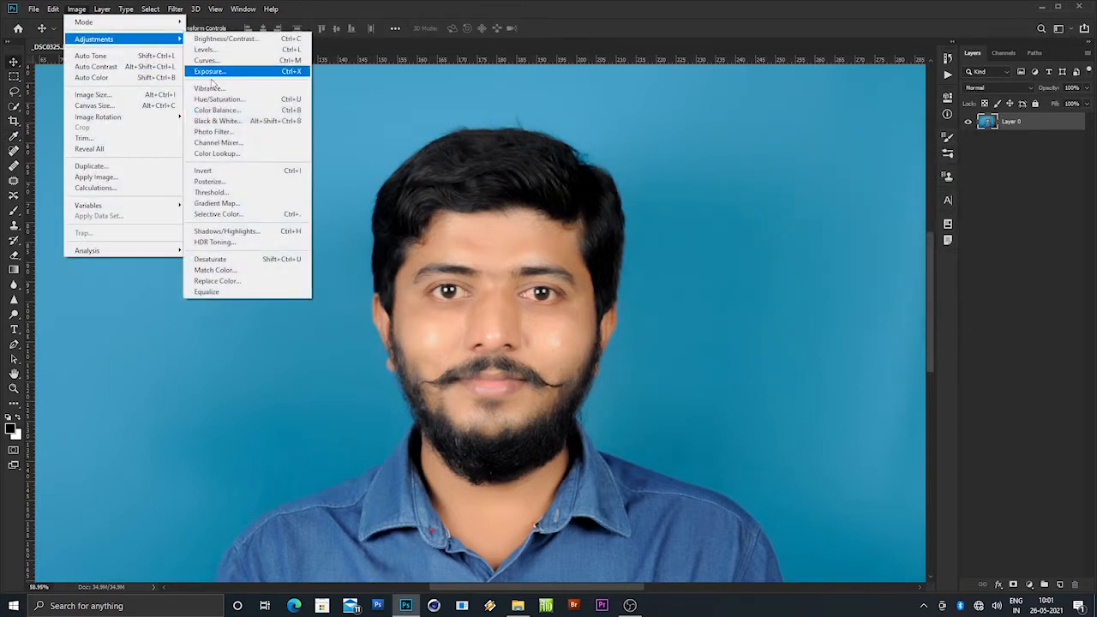
pyautogui.click(239, 214)
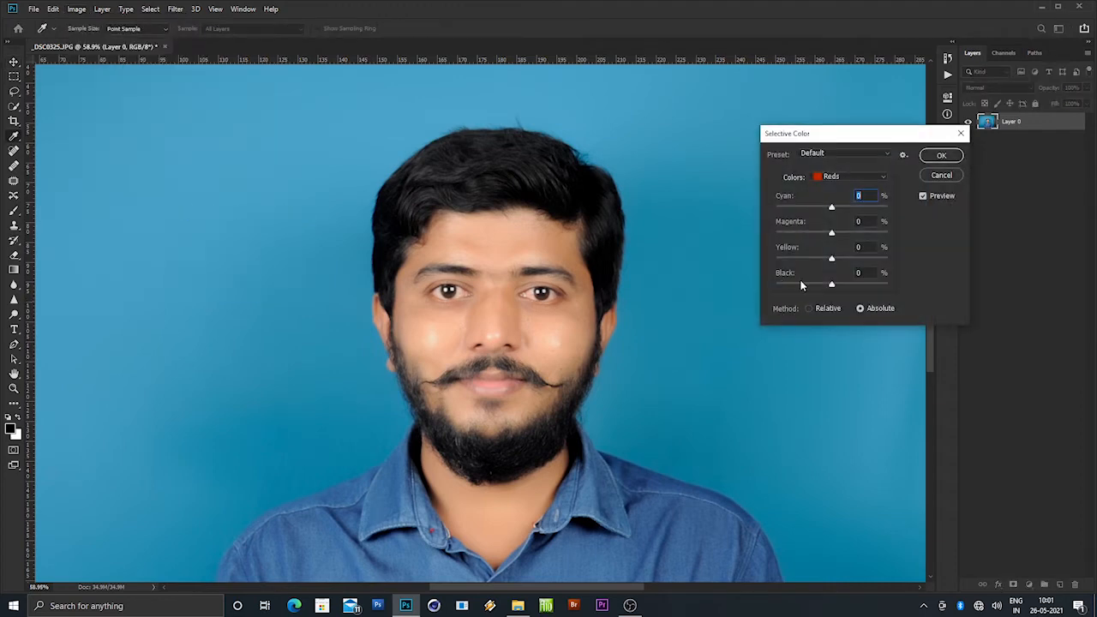
pyautogui.click(839, 175)
pyautogui.click(836, 194)
pyautogui.moveTo(830, 261); pyautogui.dragTo(817, 260)
pyautogui.click(941, 156)
pyautogui.press('v')
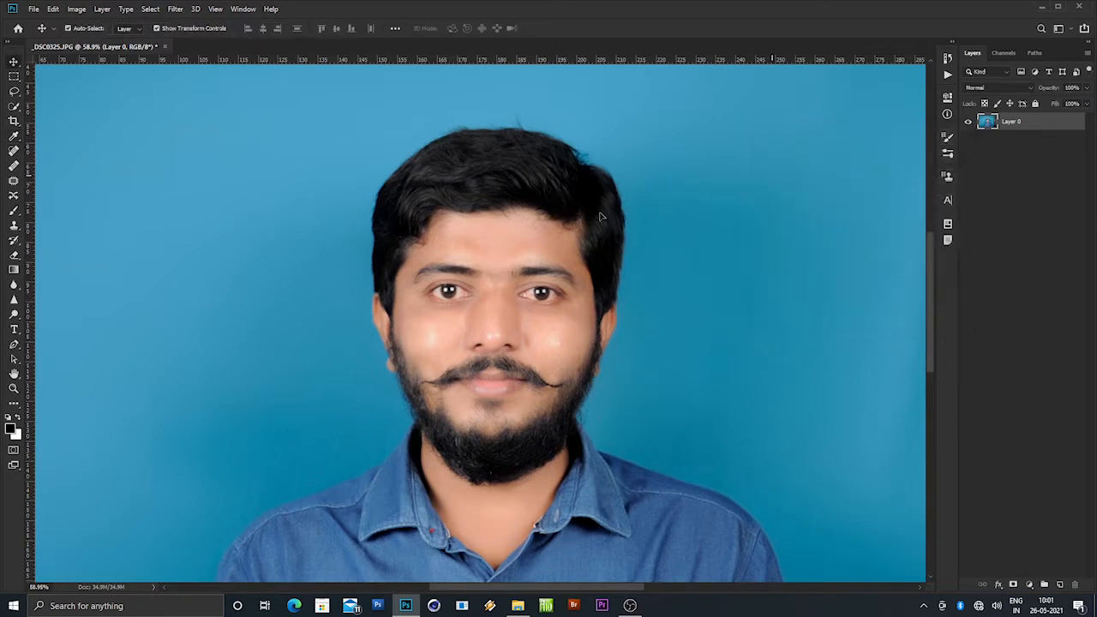
# Add a new layer filled with bright blue and place it beneath the portrait layer.
pyautogui.hotkey('ctrl', '0')
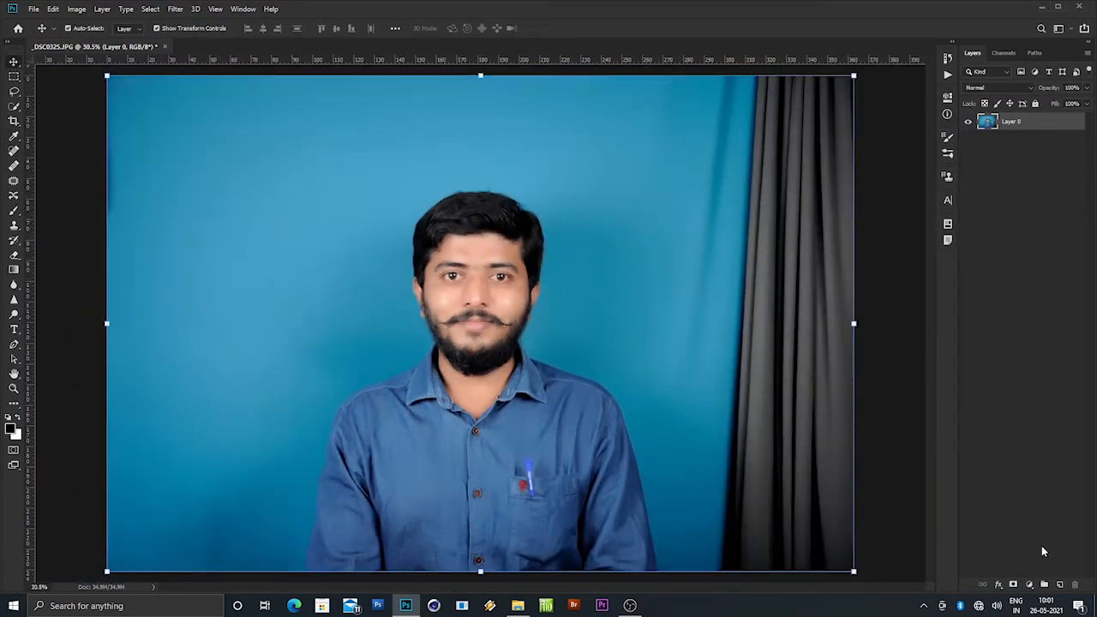
pyautogui.click(1059, 584)
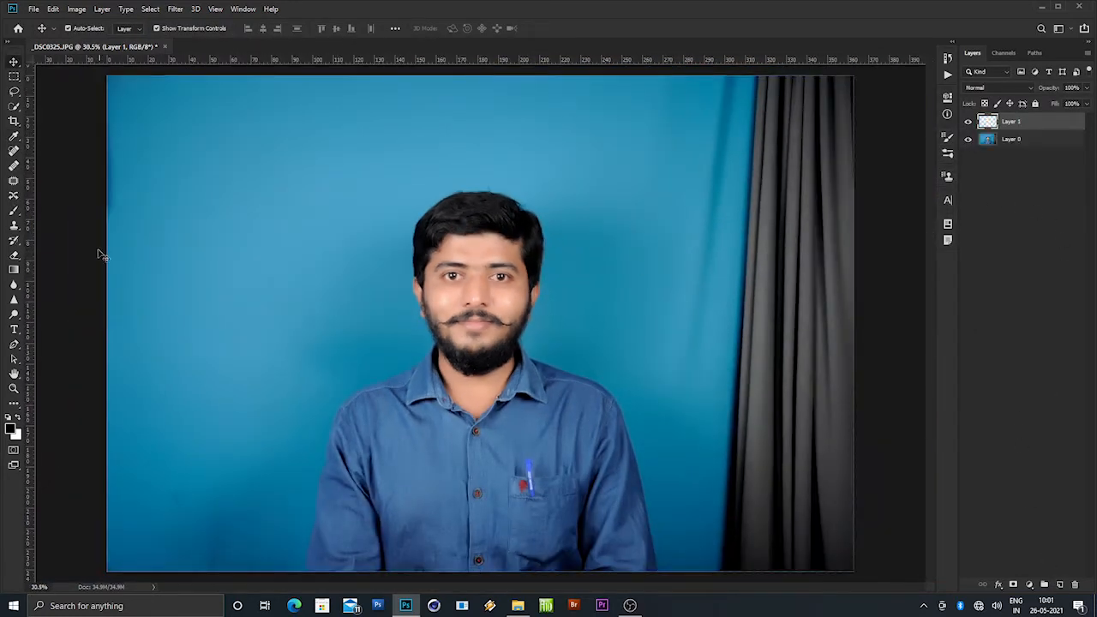
pyautogui.click(13, 403)
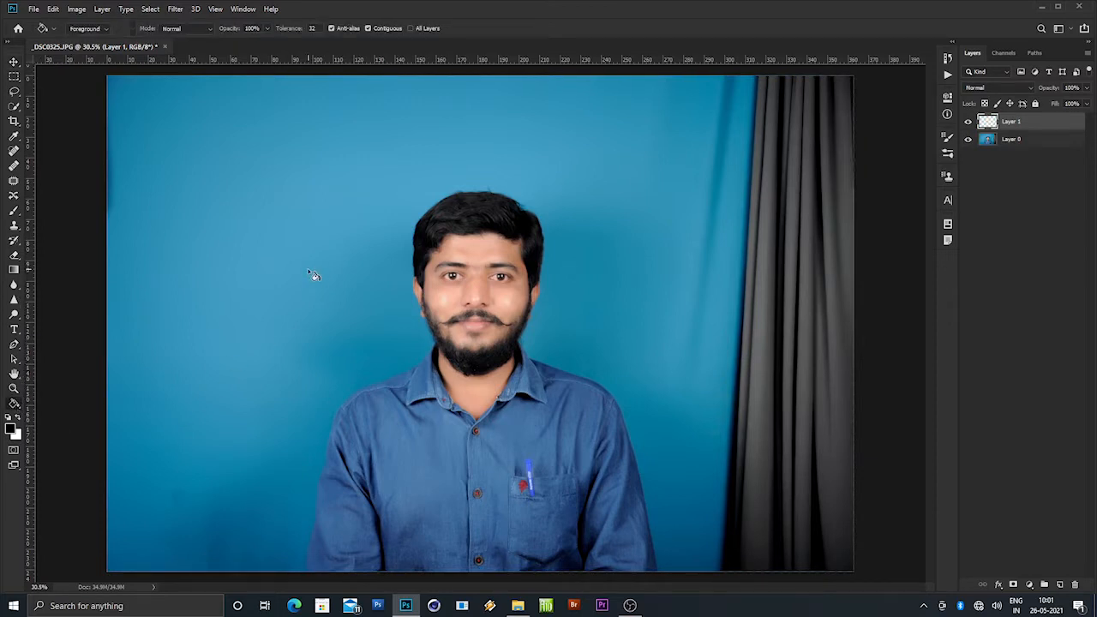
pyautogui.click(11, 429)
pyautogui.click(389, 157)
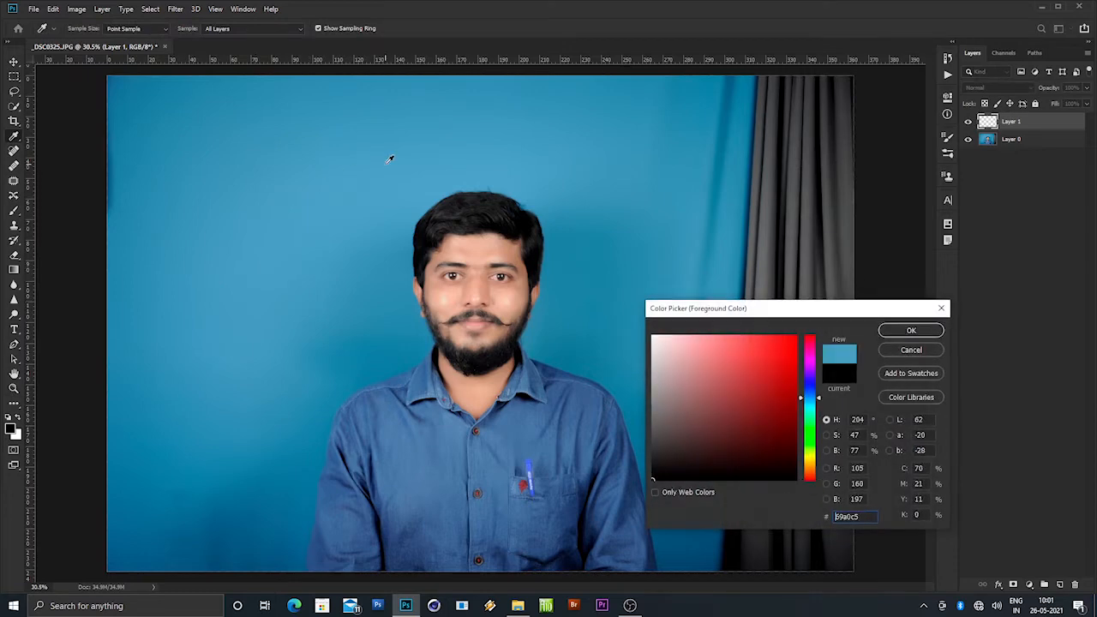
pyautogui.write('00aeef')
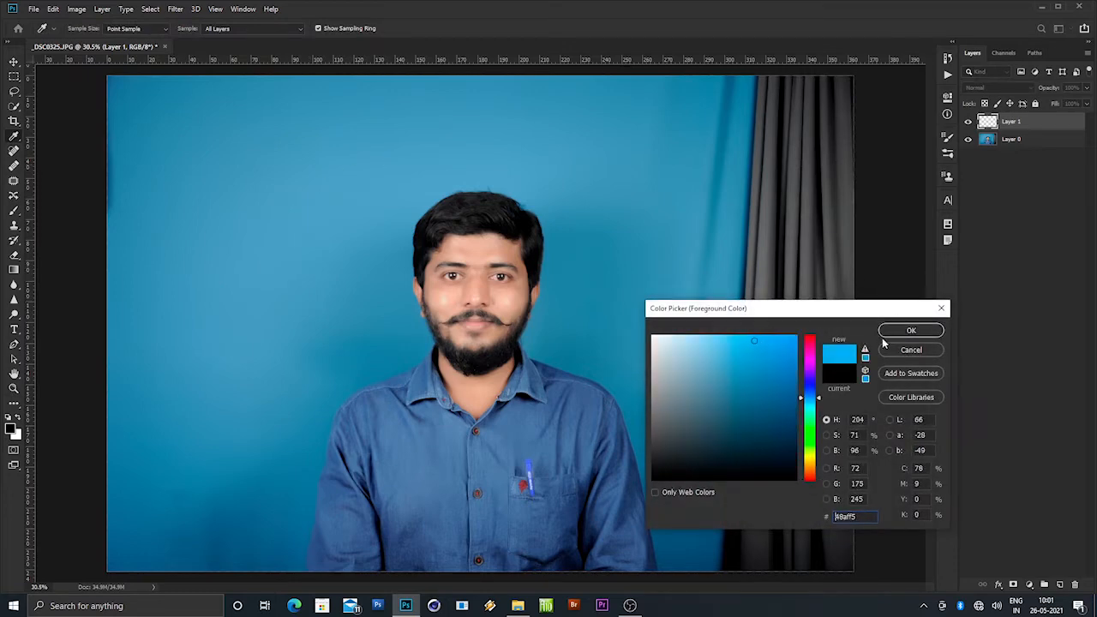
pyautogui.click(911, 330)
pyautogui.click(632, 210)
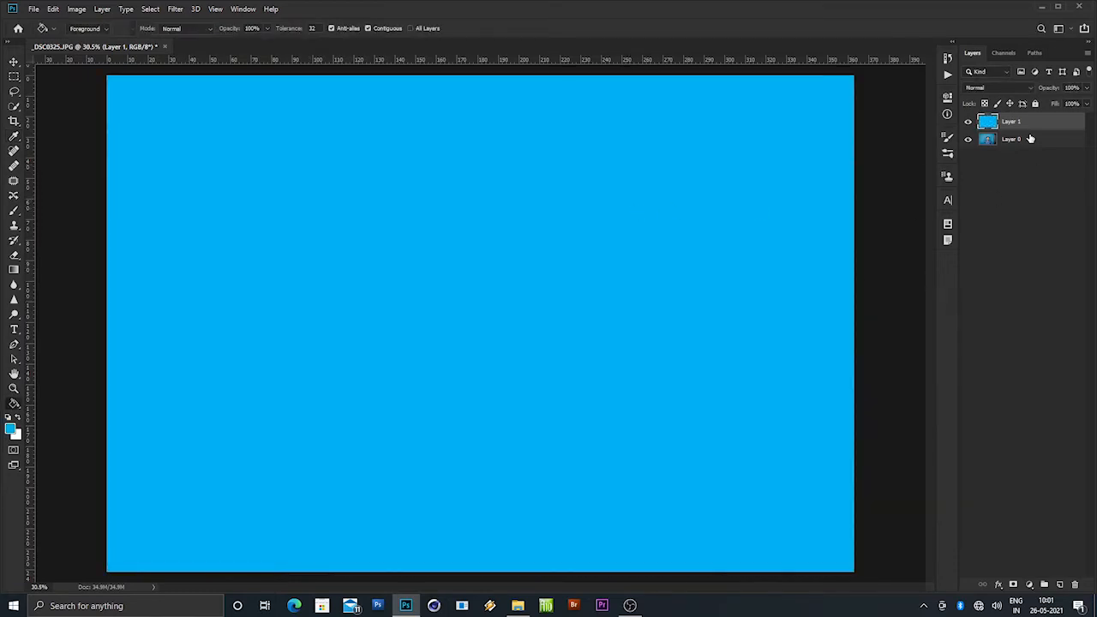
pyautogui.moveTo(1038, 125); pyautogui.dragTo(1036, 153)
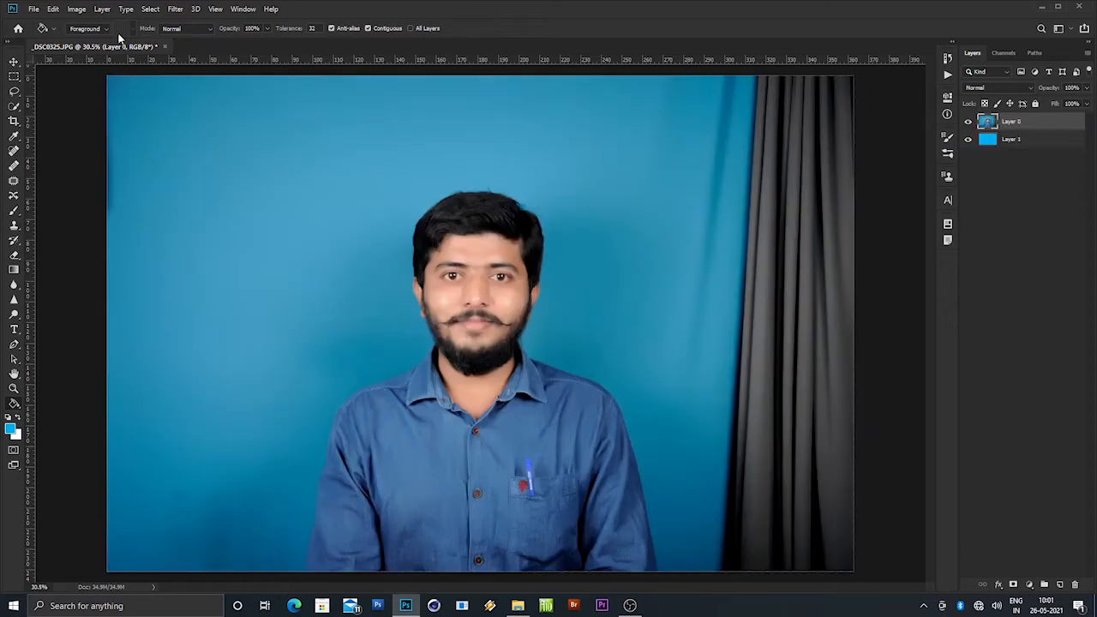
# Select the man on the portrait layer with the automatic Subject selection.
pyautogui.click(126, 10)
pyautogui.moveTo(150, 9)
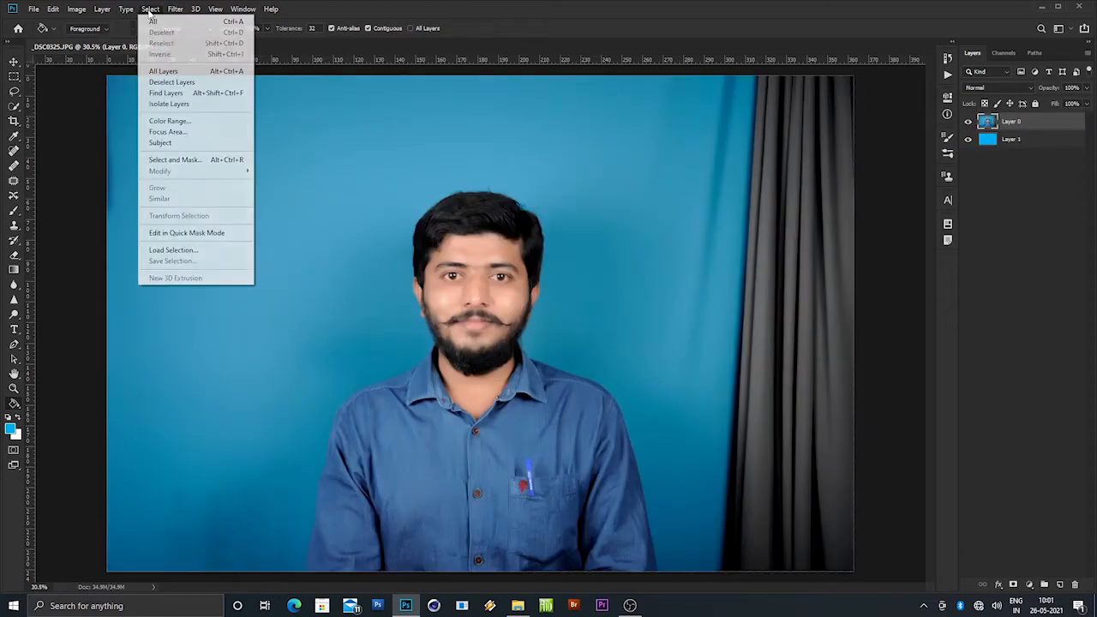
pyautogui.click(161, 143)
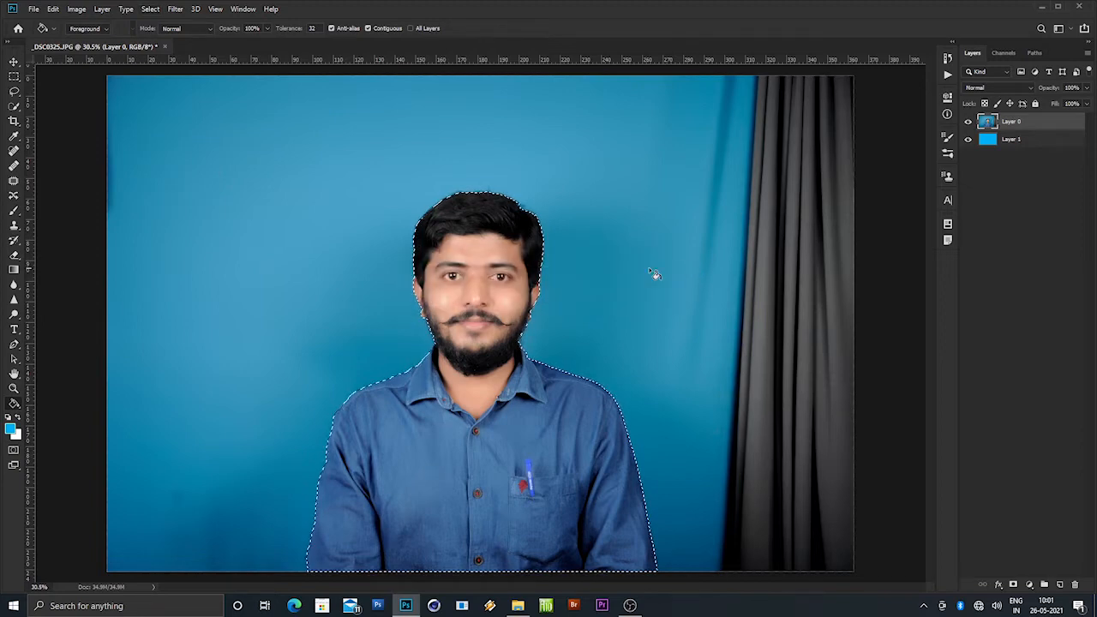
pyautogui.scroll(2, 483, 264)
pyautogui.scroll(-3, 483, 264)
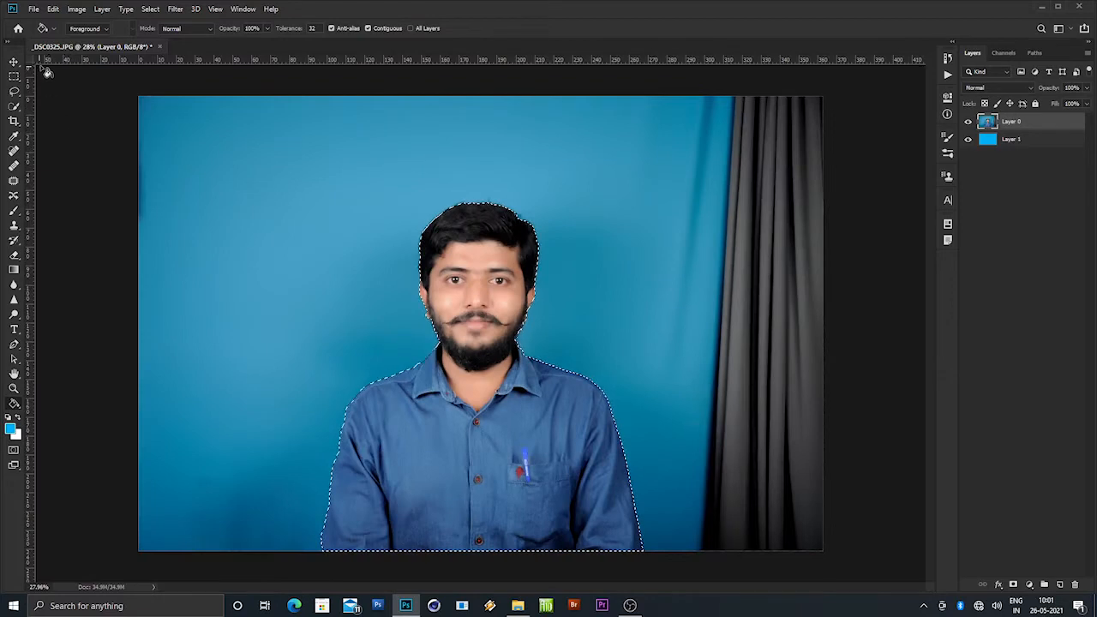
# Invert the selection and delete the original backdrop from the portrait layer, ending with the Move tool active.
pyautogui.click(14, 105)
pyautogui.rightClick(291, 152)
pyautogui.click(315, 168)
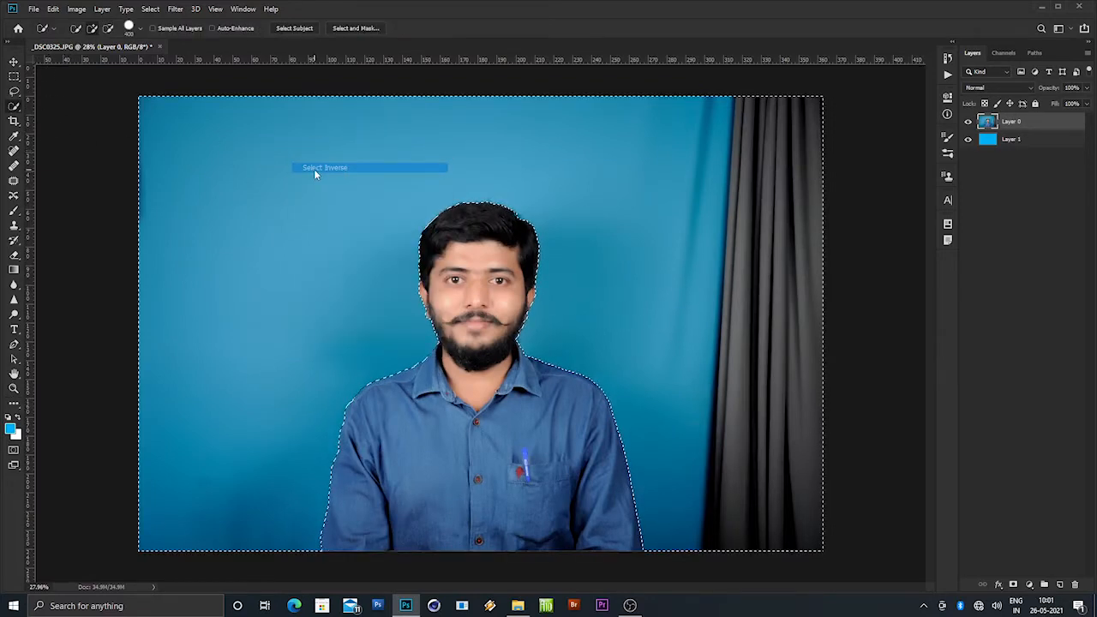
pyautogui.press('Delete')
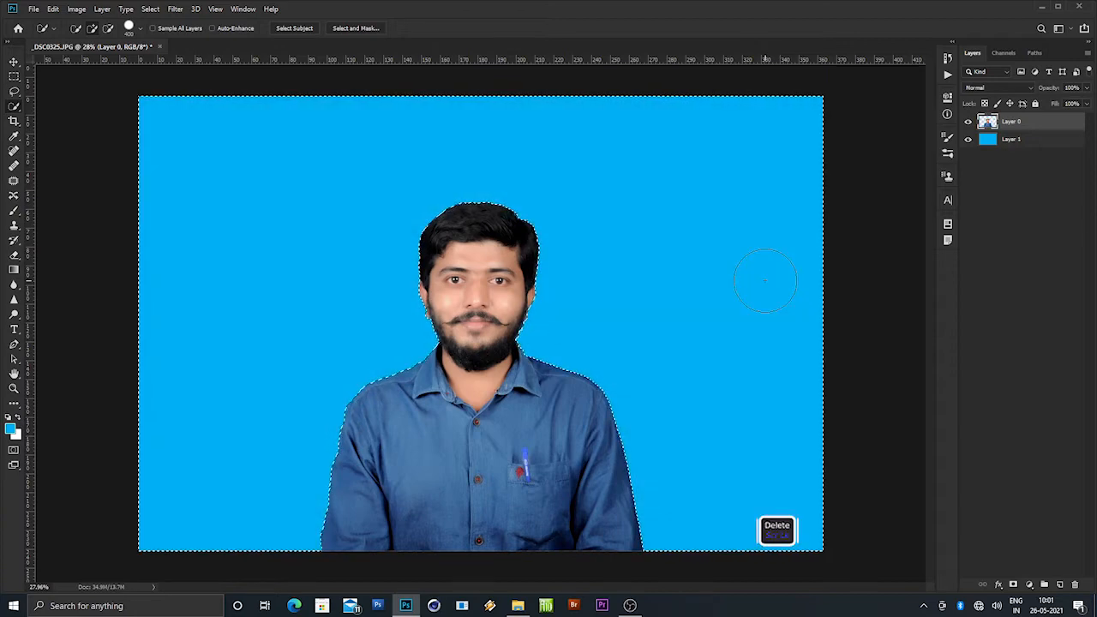
pyautogui.click(14, 63)
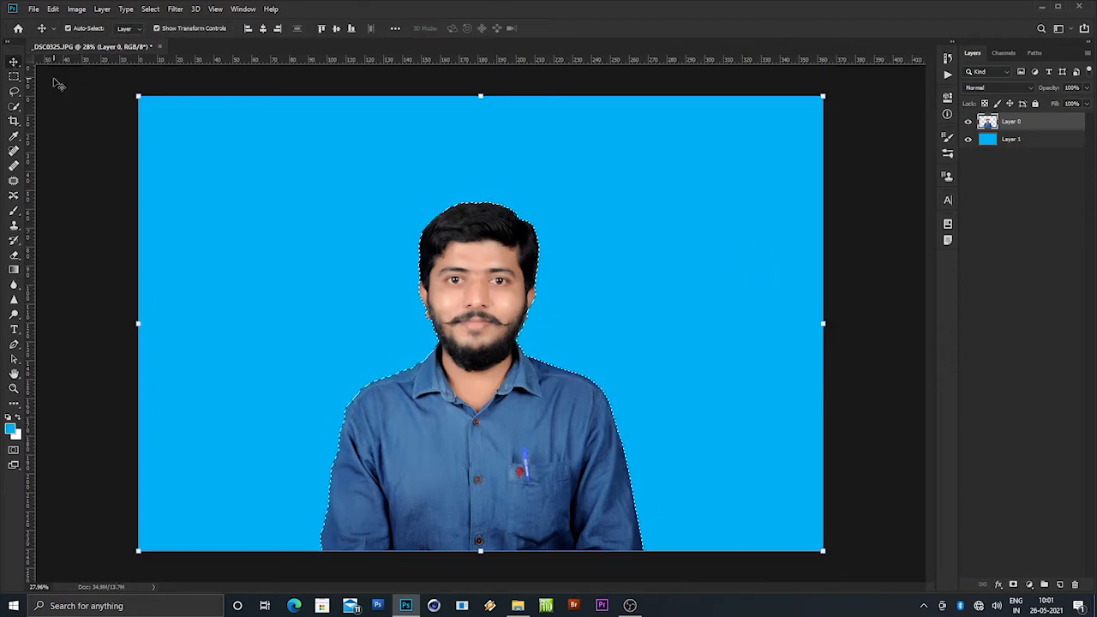
# Clear the selection and erase the ragged backdrop fringe along both edges of the beard on the portrait layer with the Eraser.
pyautogui.scroll(5, 514, 338)
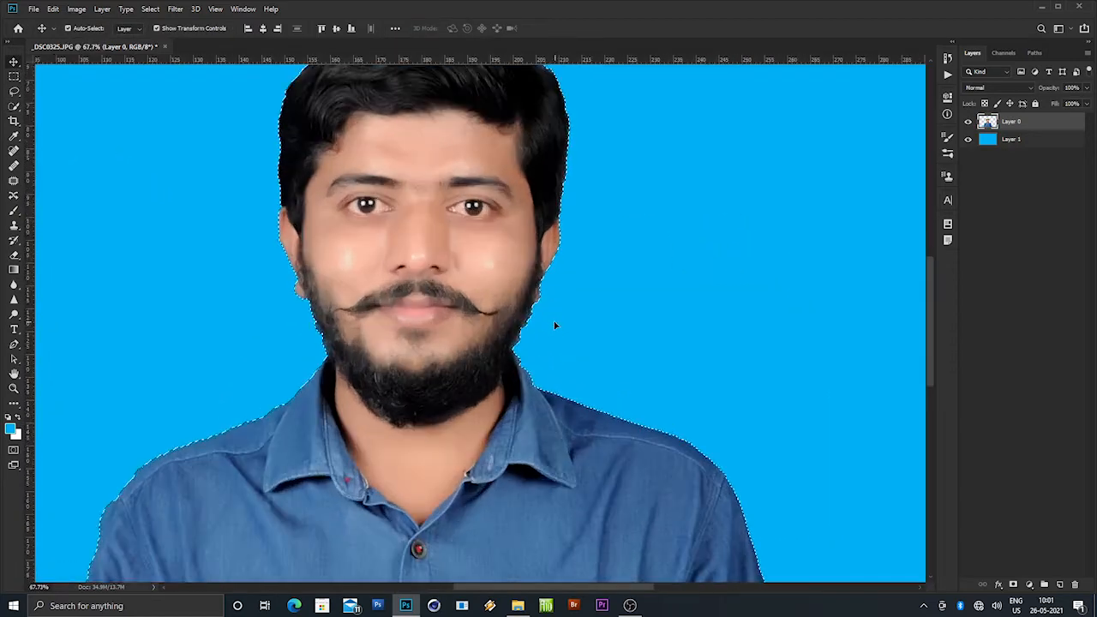
pyautogui.scroll(2, 552, 320)
pyautogui.scroll(2, 525, 327)
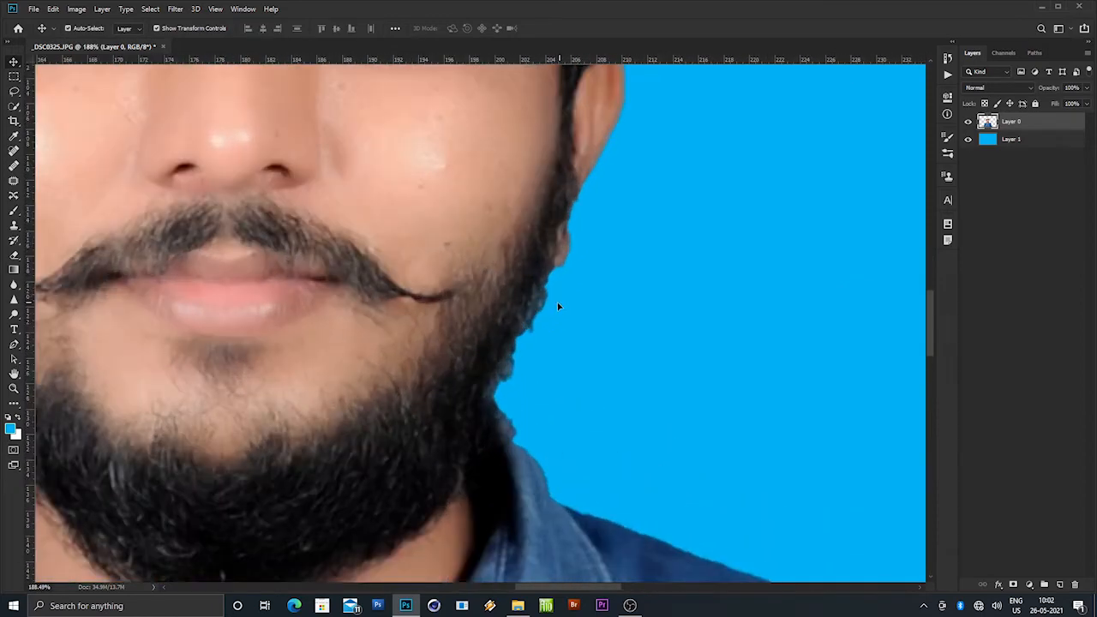
pyautogui.click(13, 256)
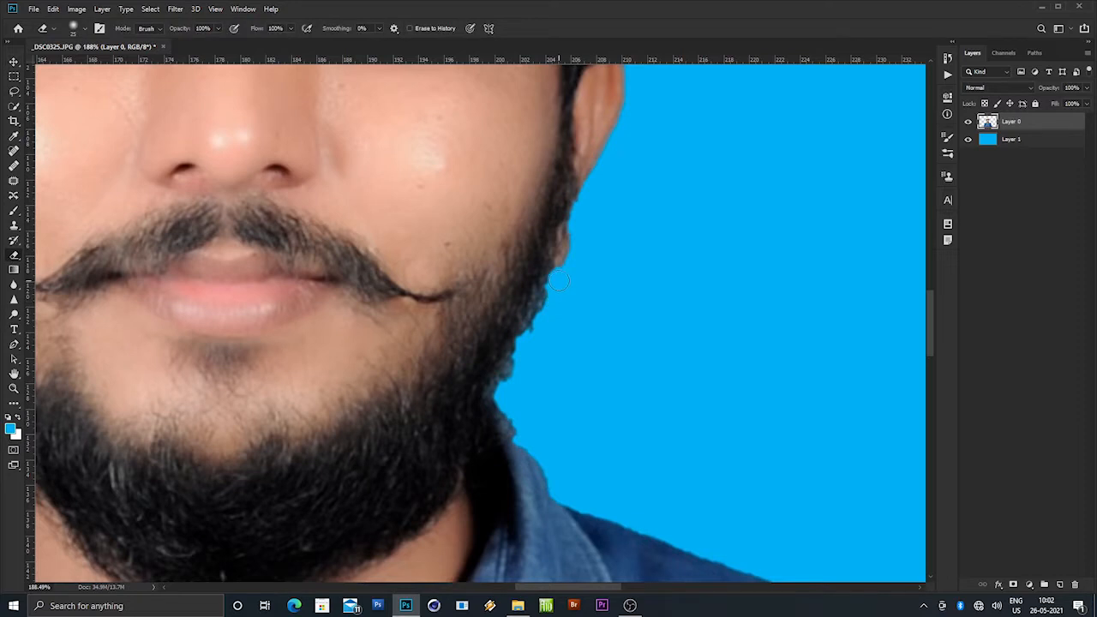
pyautogui.moveTo(557, 282)
pyautogui.mouseDown()
pyautogui.moveTo(506, 392)
pyautogui.moveTo(512, 438)
pyautogui.mouseUp()
pyautogui.scroll(-2, 800, 363)
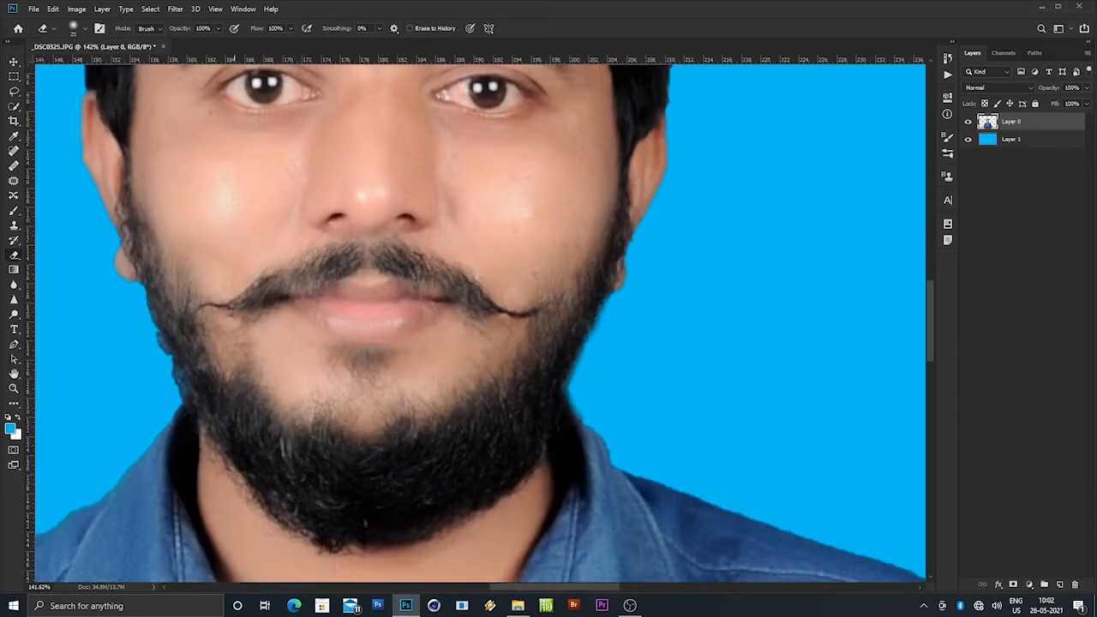
pyautogui.moveTo(133, 292); pyautogui.dragTo(175, 401)
pyautogui.scroll(-8, 504, 328)
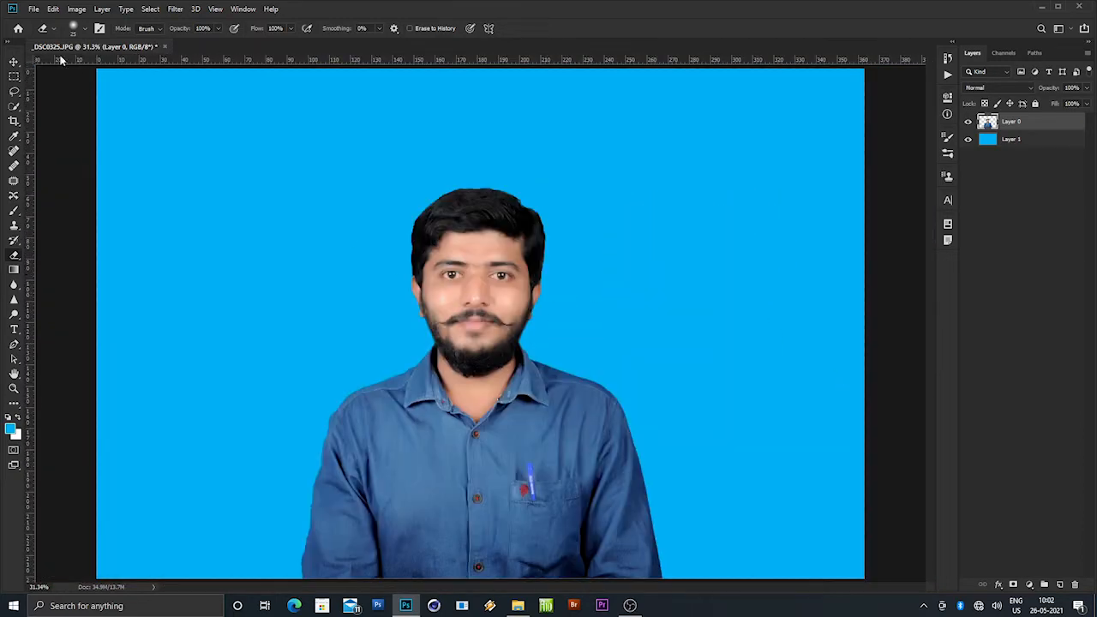
# Flatten the portrait and blue layers into a single background.
pyautogui.click(14, 63)
pyautogui.rightClick(1040, 120)
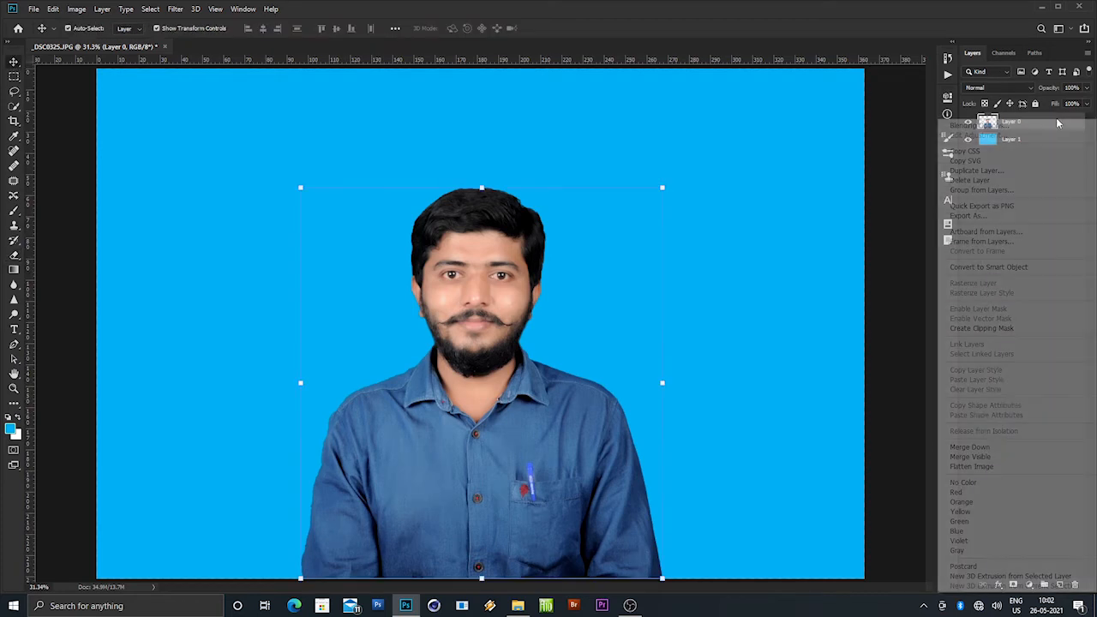
pyautogui.click(1016, 468)
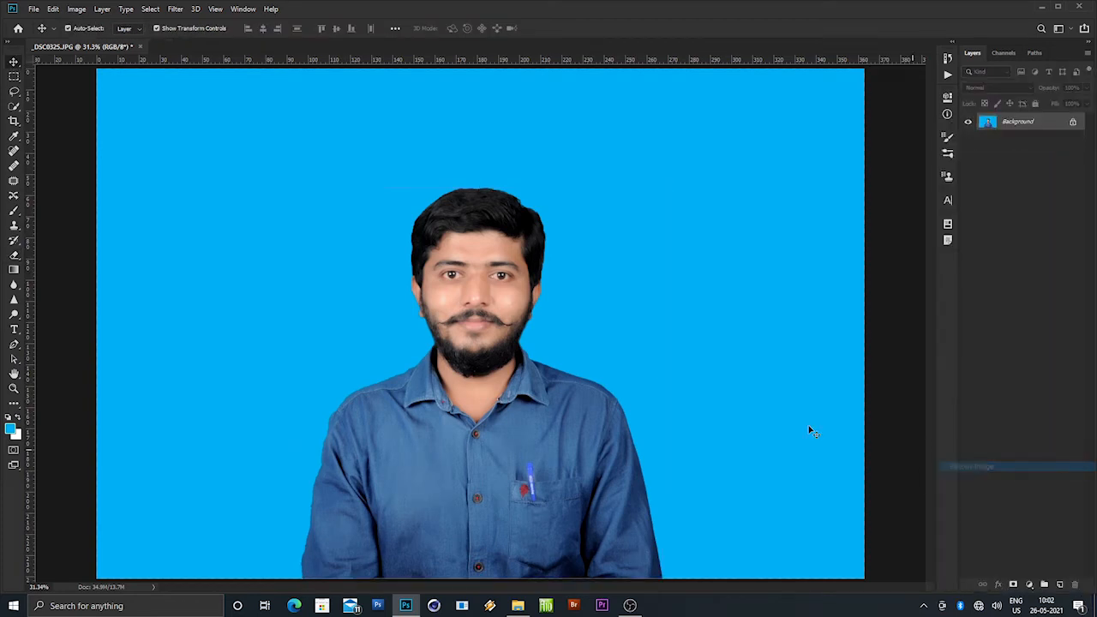
# Set the Crop tool to a width of 3.5 cm and a height of 4.5 cm at 300 px/in.
pyautogui.click(12, 125)
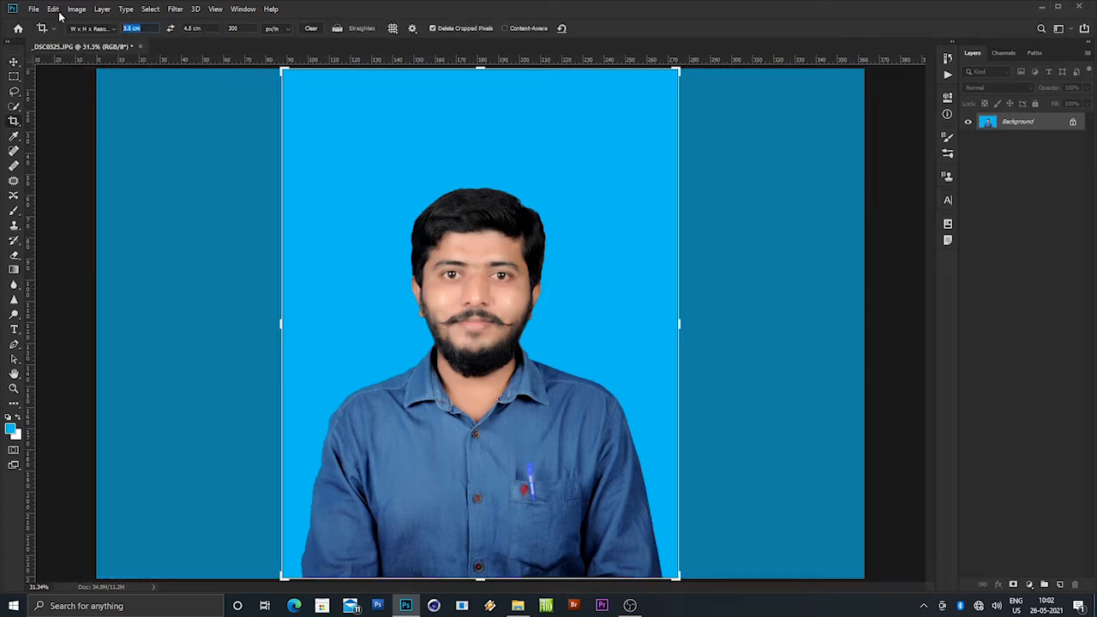
pyautogui.write('3.5 cm')
pyautogui.press('Tab')
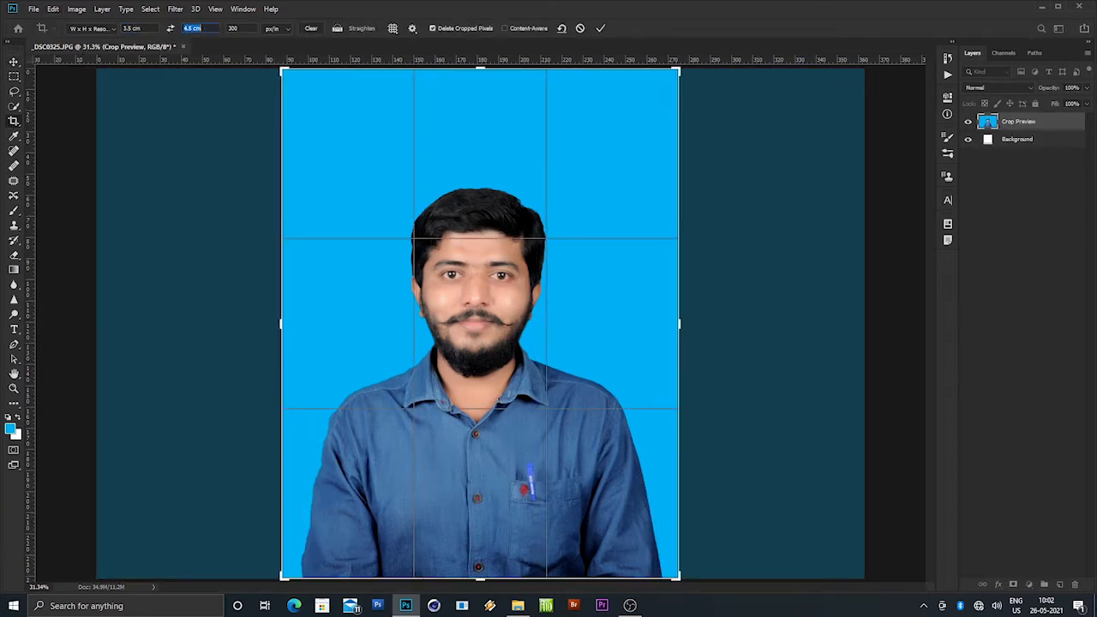
pyautogui.write('4.5')
pyautogui.press('Tab')
# Tighten the crop frame around the man's head and shoulders, center him in it, and apply the crop.
pyautogui.moveTo(677, 72); pyautogui.dragTo(647, 111)
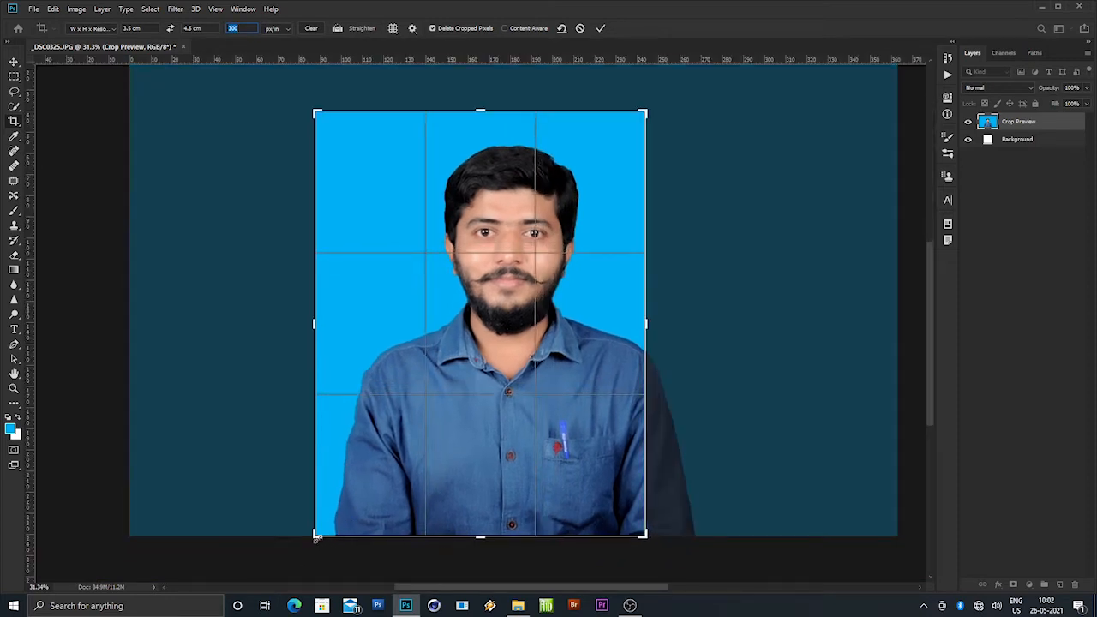
pyautogui.moveTo(317, 538); pyautogui.dragTo(351, 488)
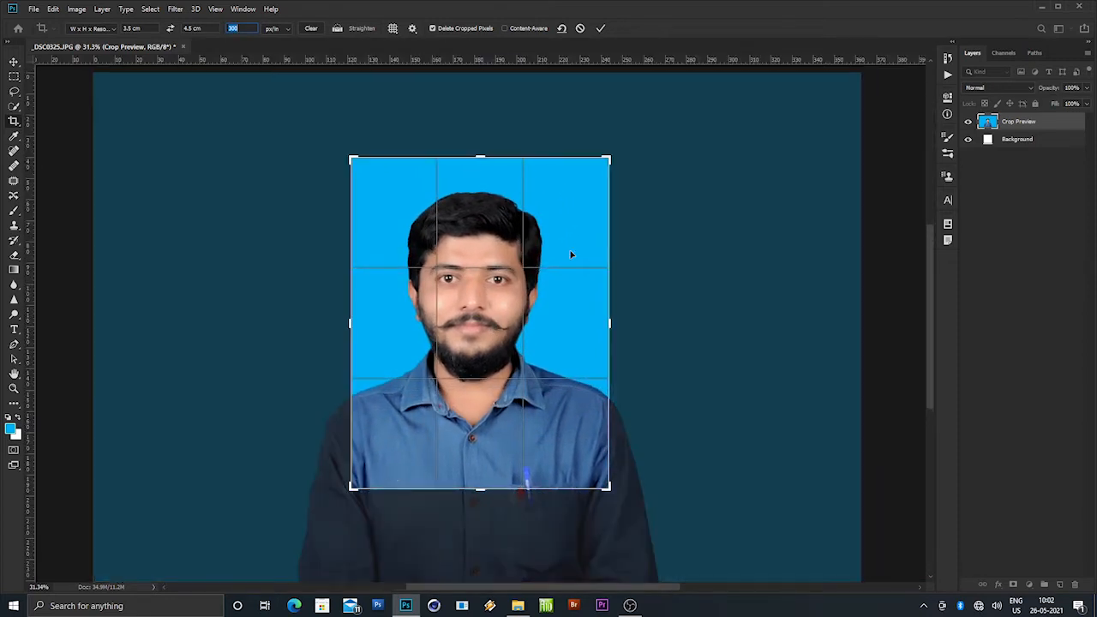
pyautogui.moveTo(612, 162); pyautogui.dragTo(593, 179)
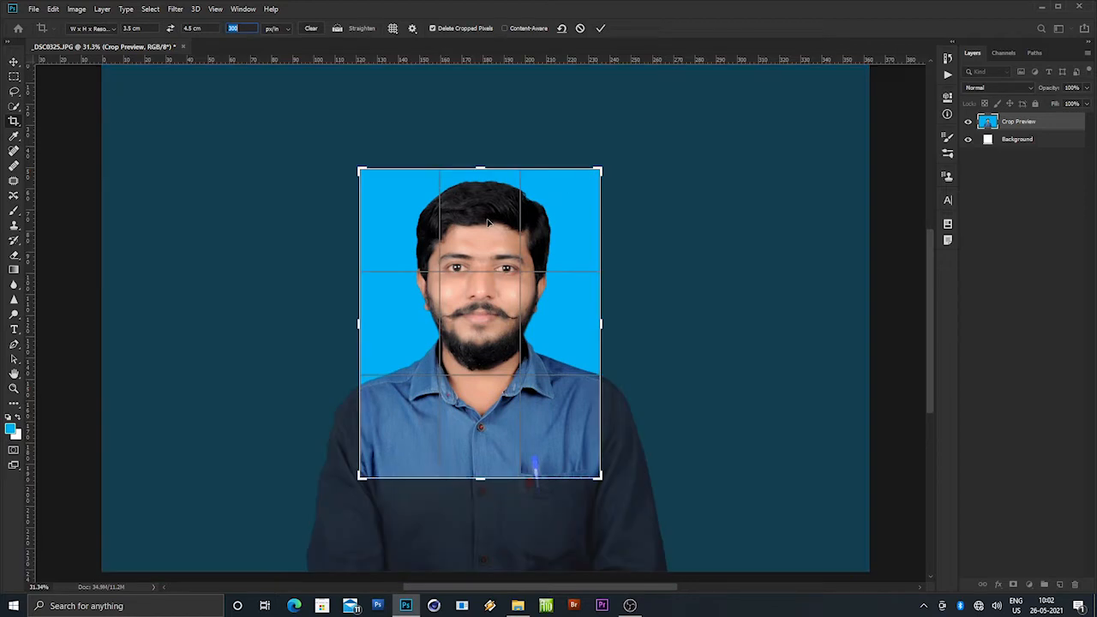
pyautogui.moveTo(489, 232); pyautogui.dragTo(487, 238)
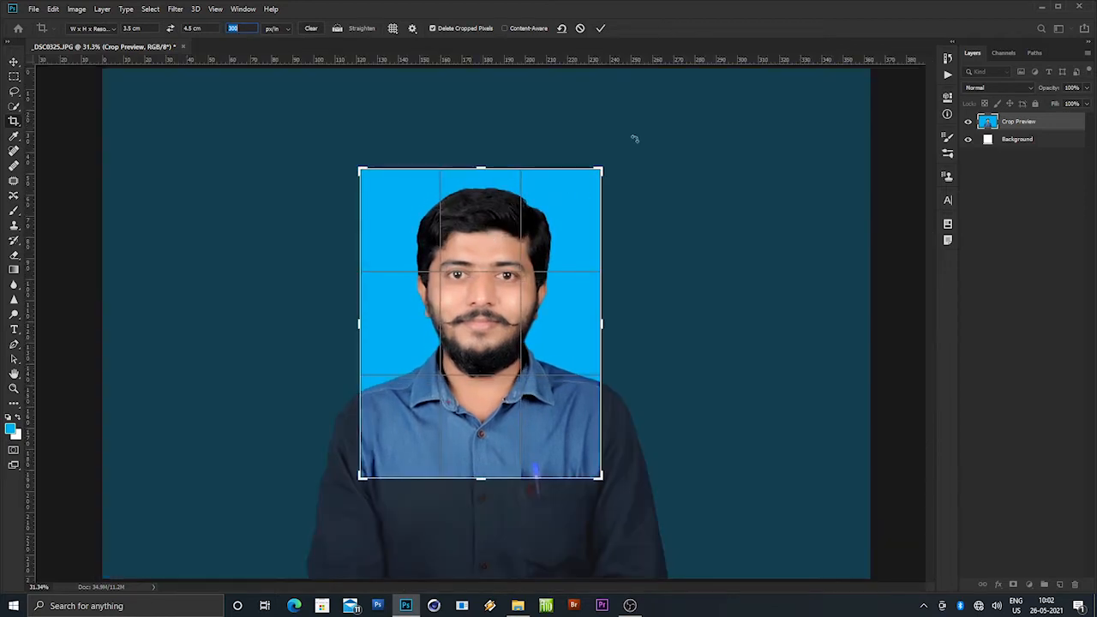
pyautogui.click(600, 28)
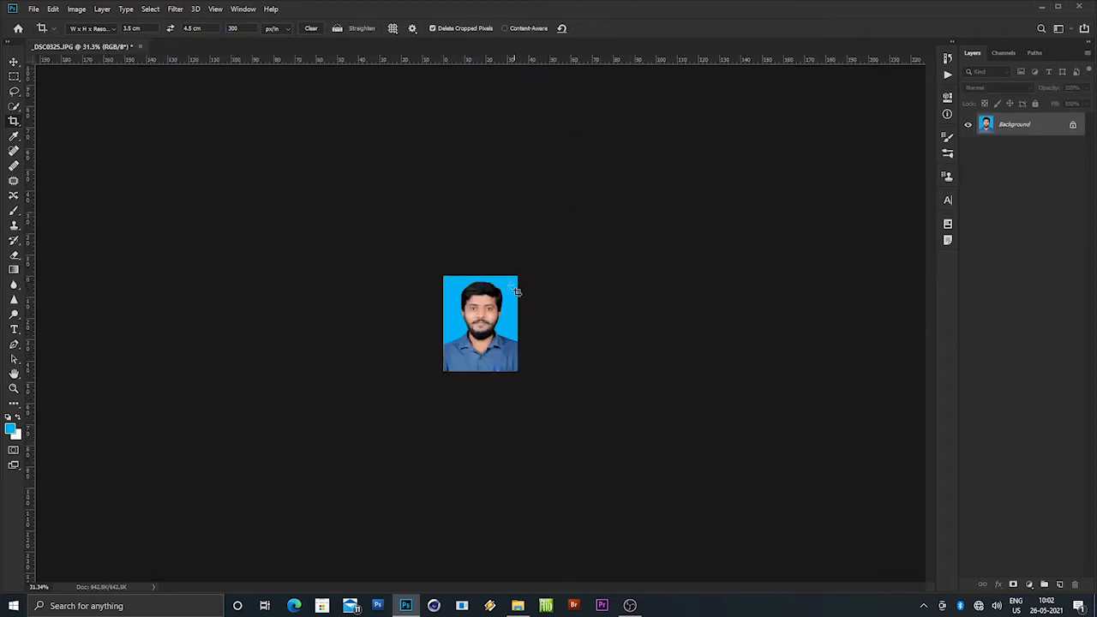
# Reset the foreground and background colors to black and white, and unlock the background layer of the cropped photo.
pyautogui.scroll(3, 497, 333)
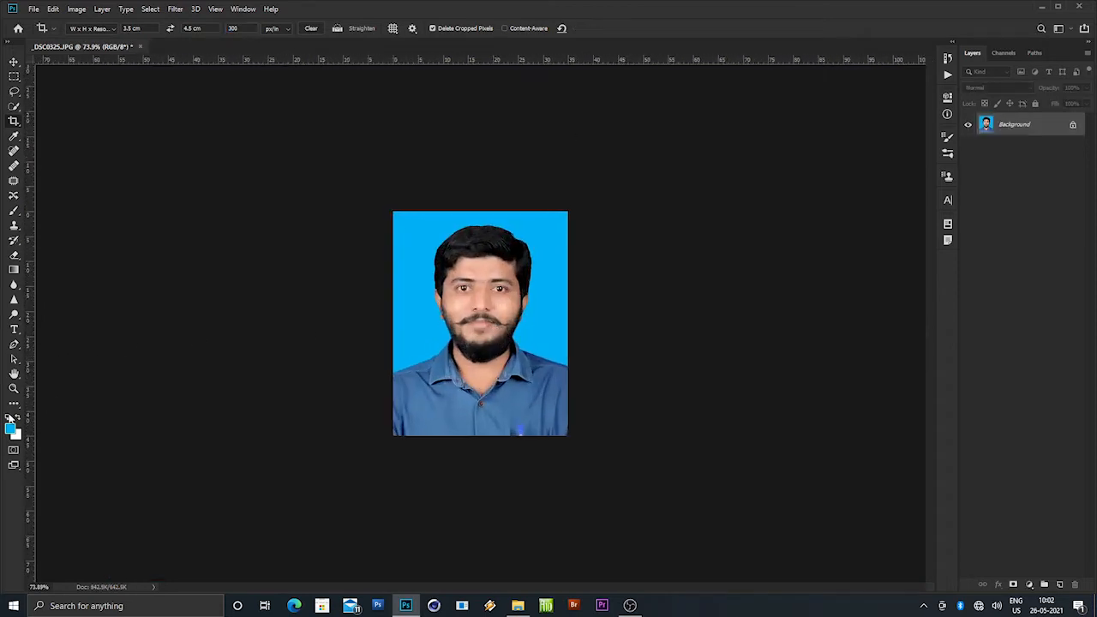
pyautogui.click(9, 418)
pyautogui.click(14, 62)
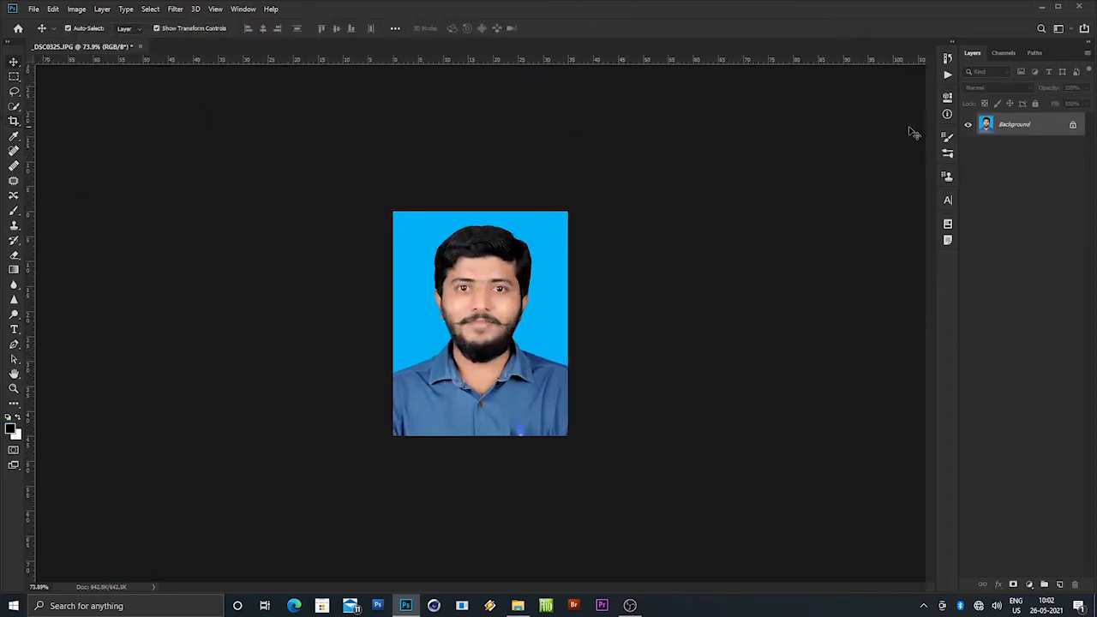
pyautogui.click(1075, 125)
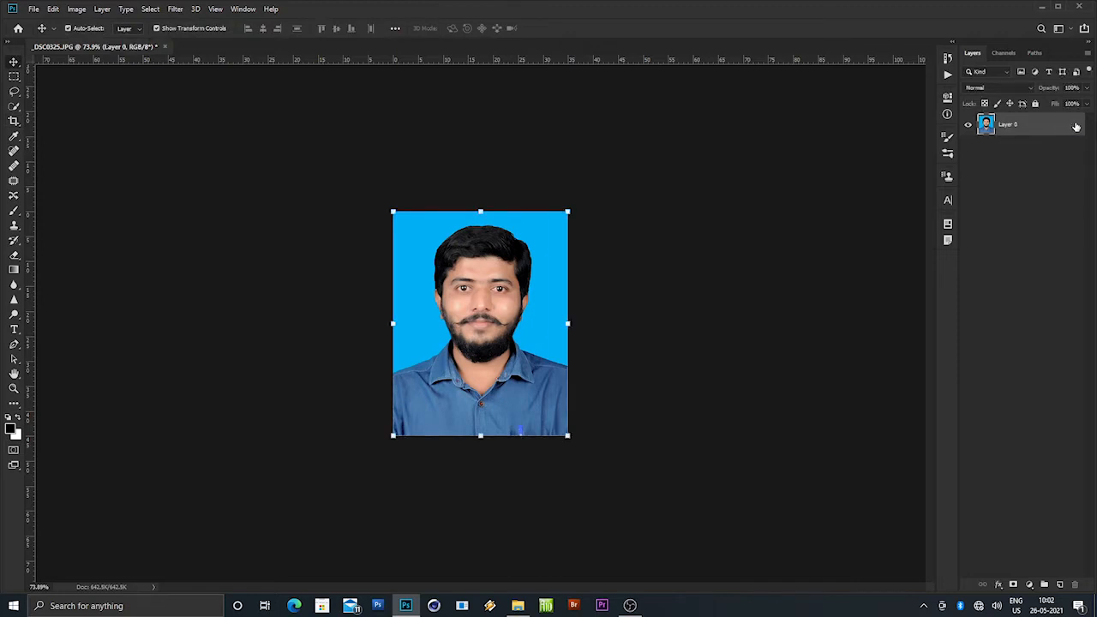
# Add a Stroke layer style with its preset settings around the photo layer and flatten the image.
pyautogui.doubleClick(1077, 126)
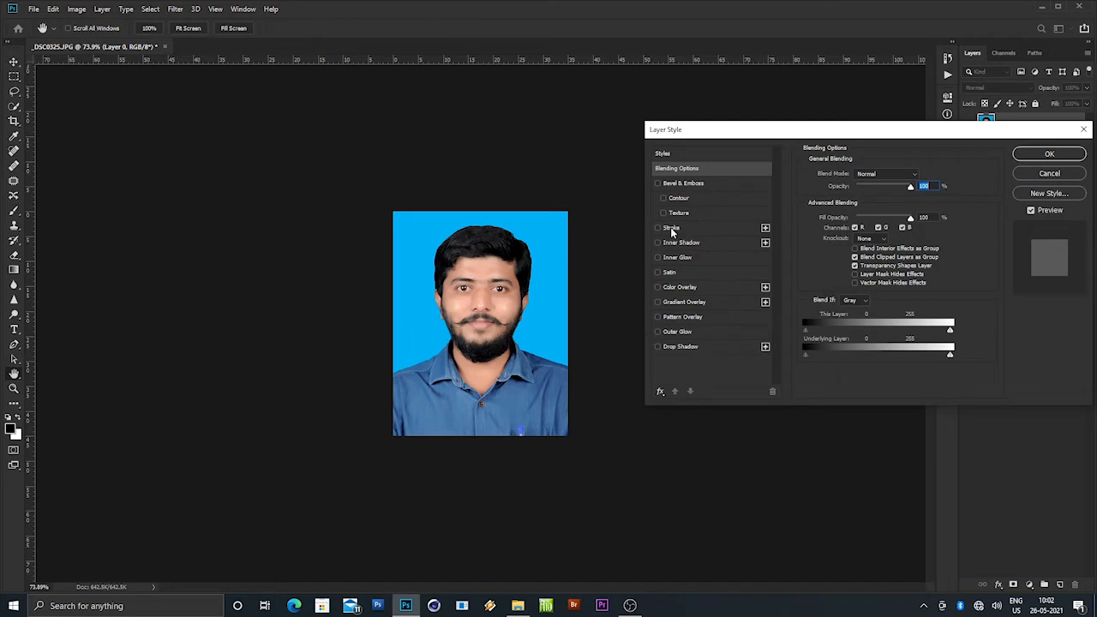
pyautogui.click(672, 227)
pyautogui.click(1055, 155)
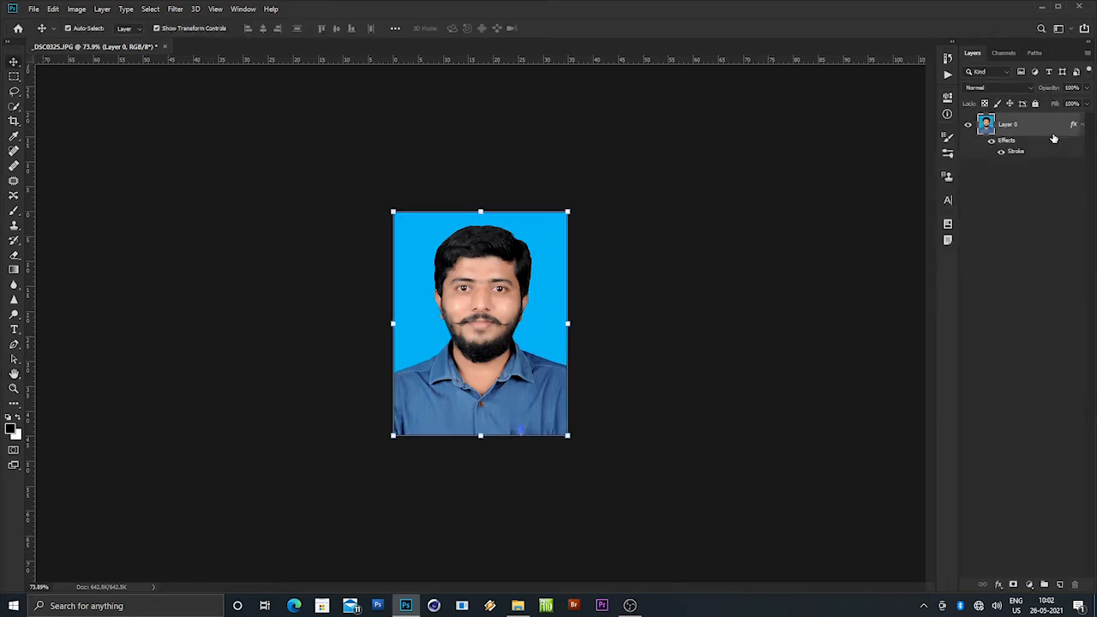
pyautogui.rightClick(1055, 134)
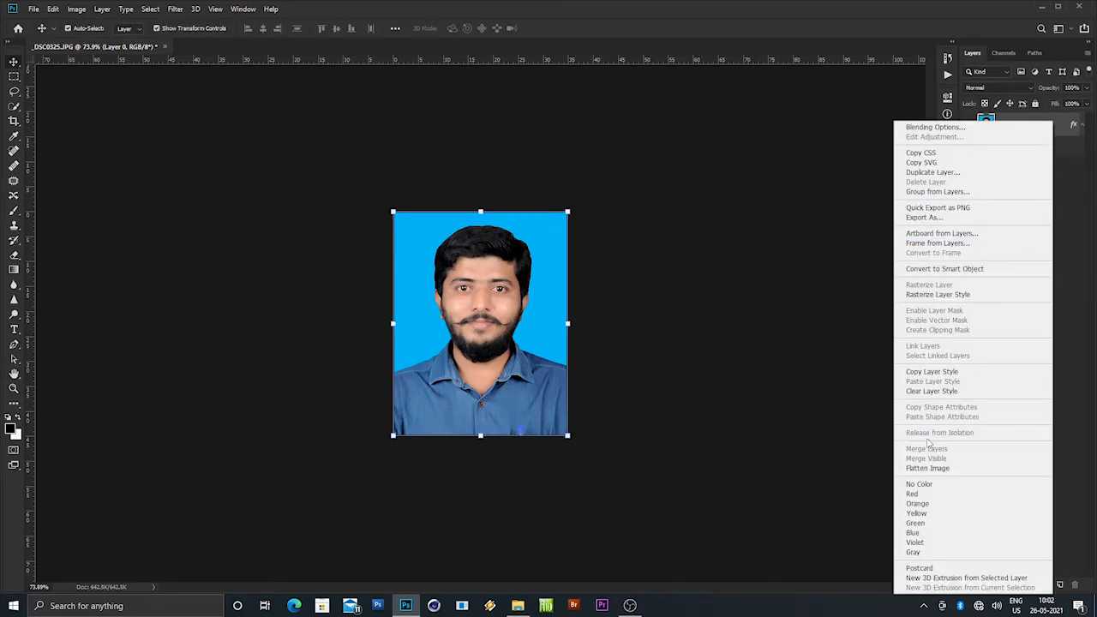
pyautogui.click(928, 468)
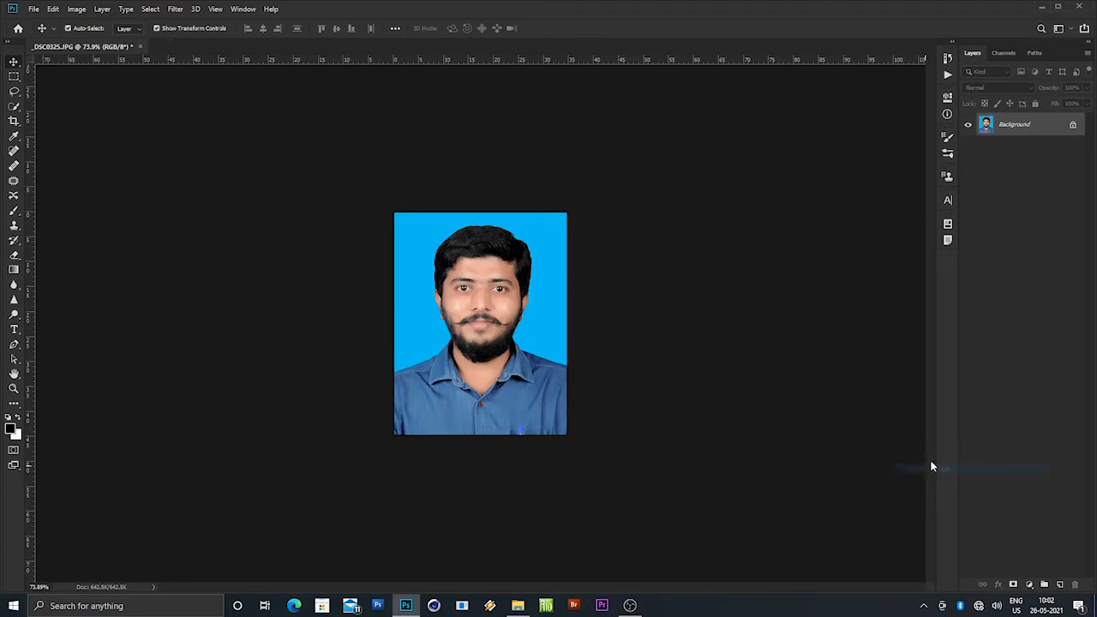
# Unlock the flattened background layer and create a new action set named PASSPORT PHOTO 8.
pyautogui.click(1072, 126)
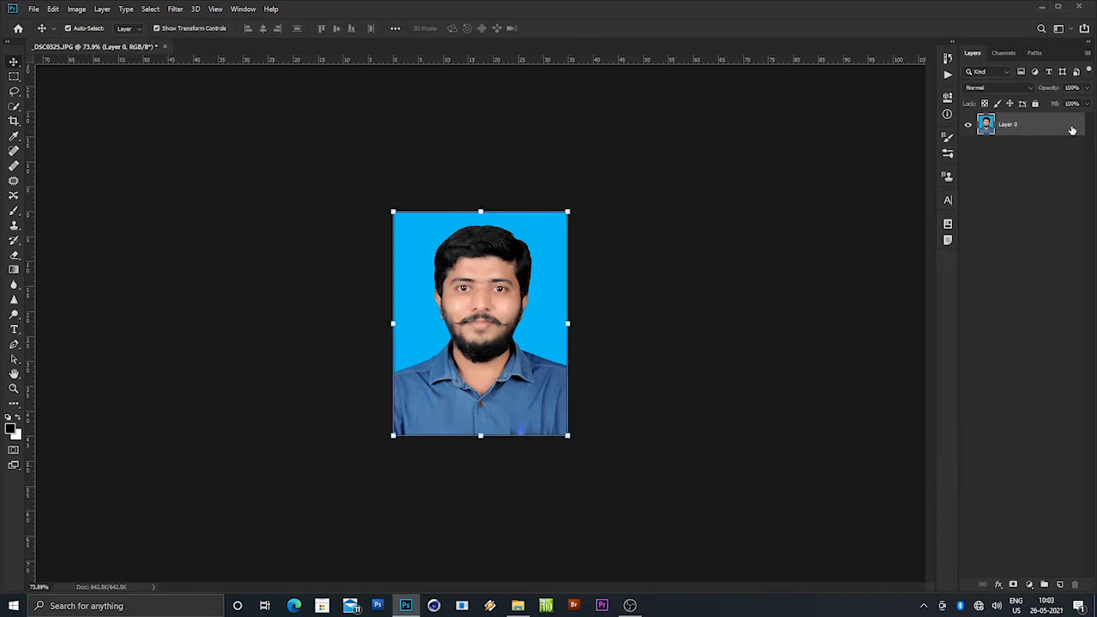
pyautogui.click(175, 9)
pyautogui.moveTo(256, 12)
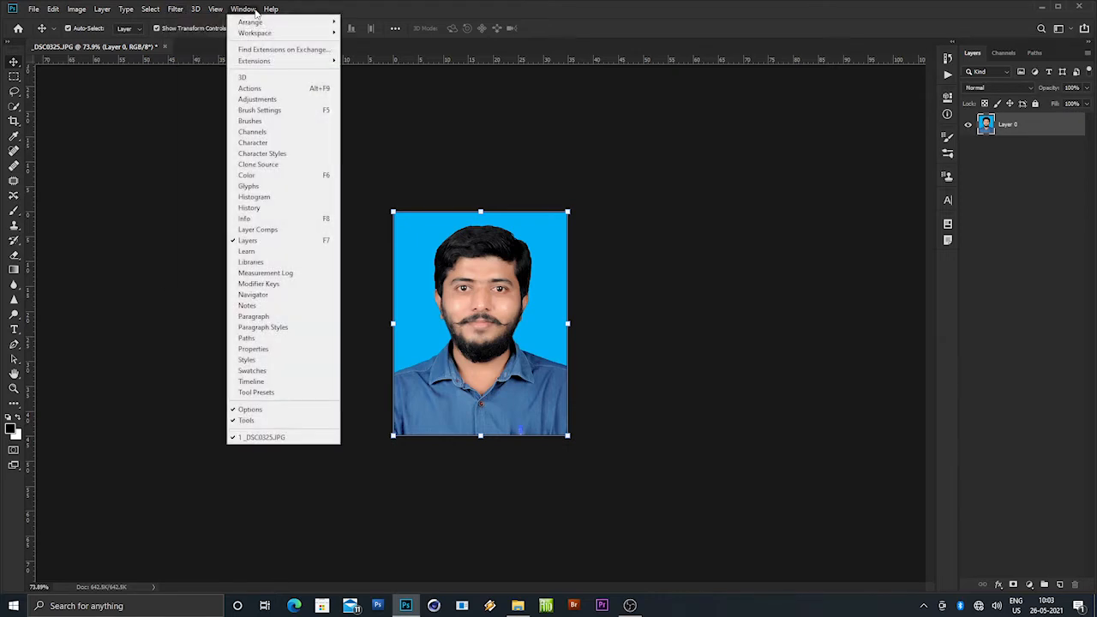
pyautogui.click(289, 91)
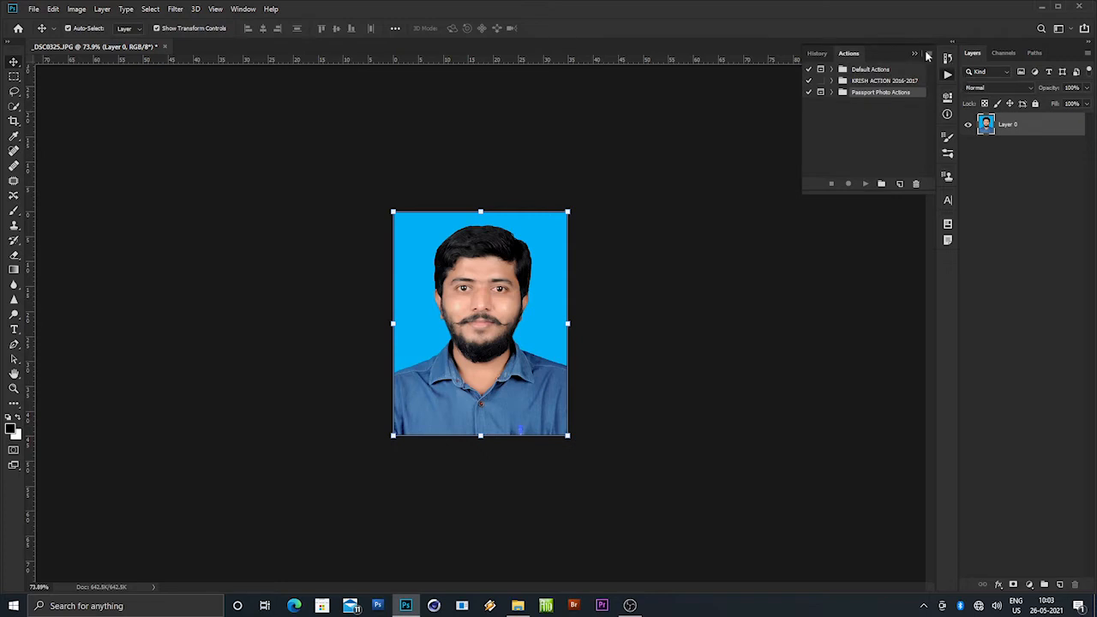
pyautogui.click(914, 55)
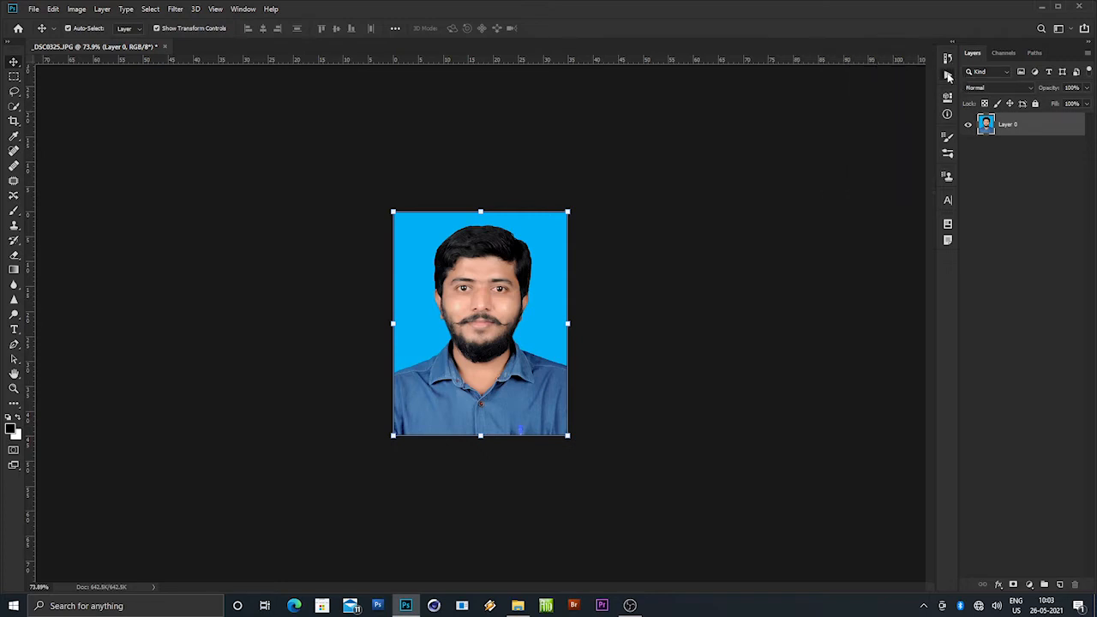
pyautogui.click(947, 75)
pyautogui.click(928, 54)
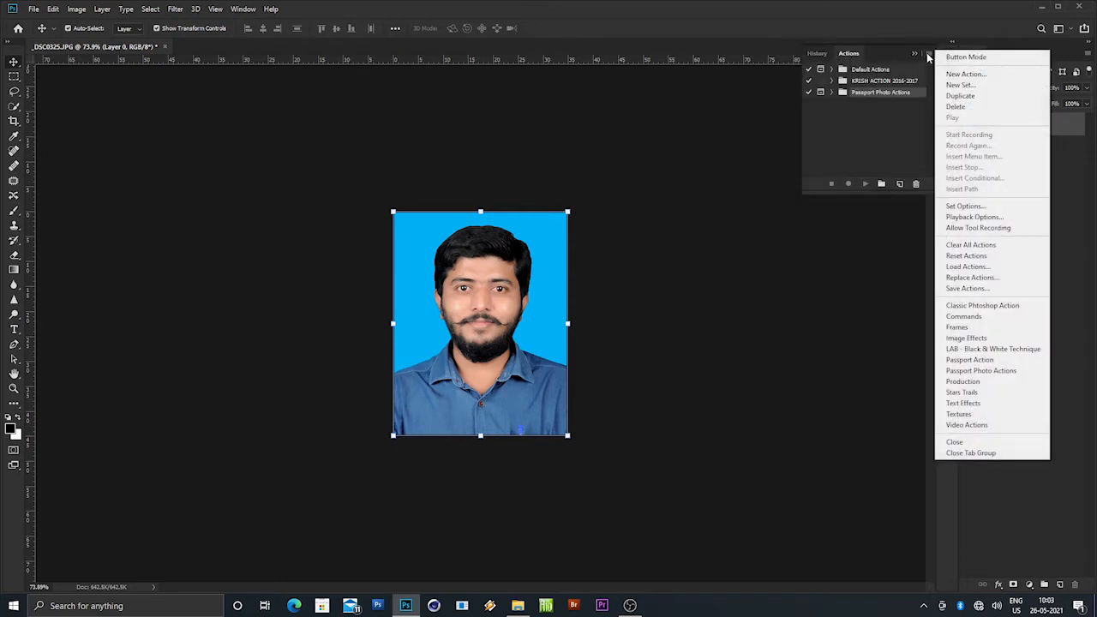
pyautogui.click(960, 85)
pyautogui.write('p')
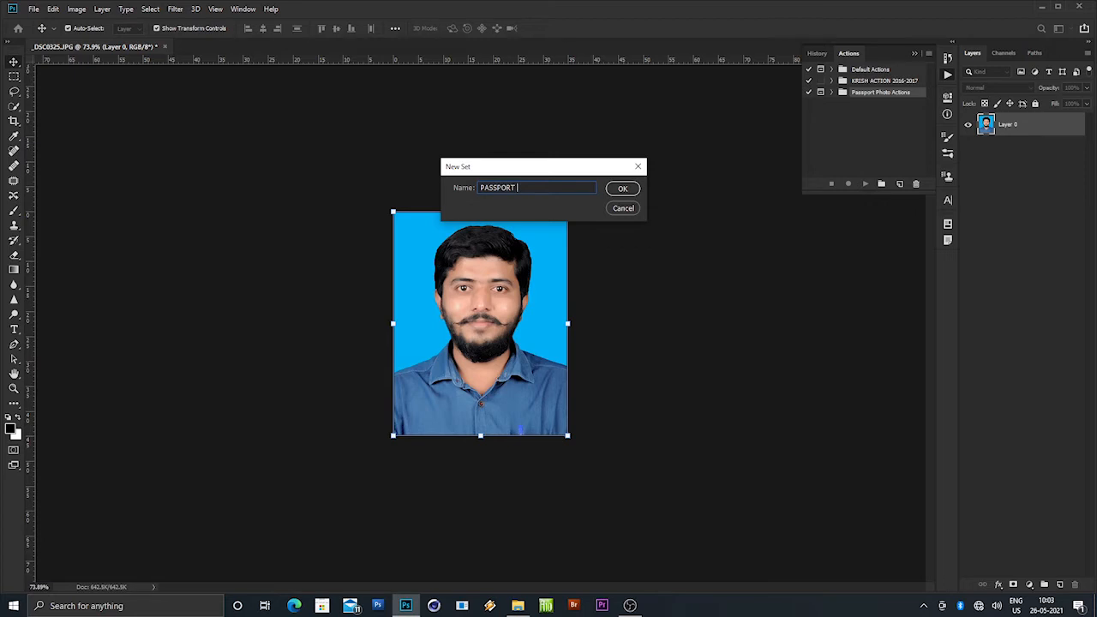
pyautogui.write('ASSPORT PHOTO 8')
pyautogui.click(637, 189)
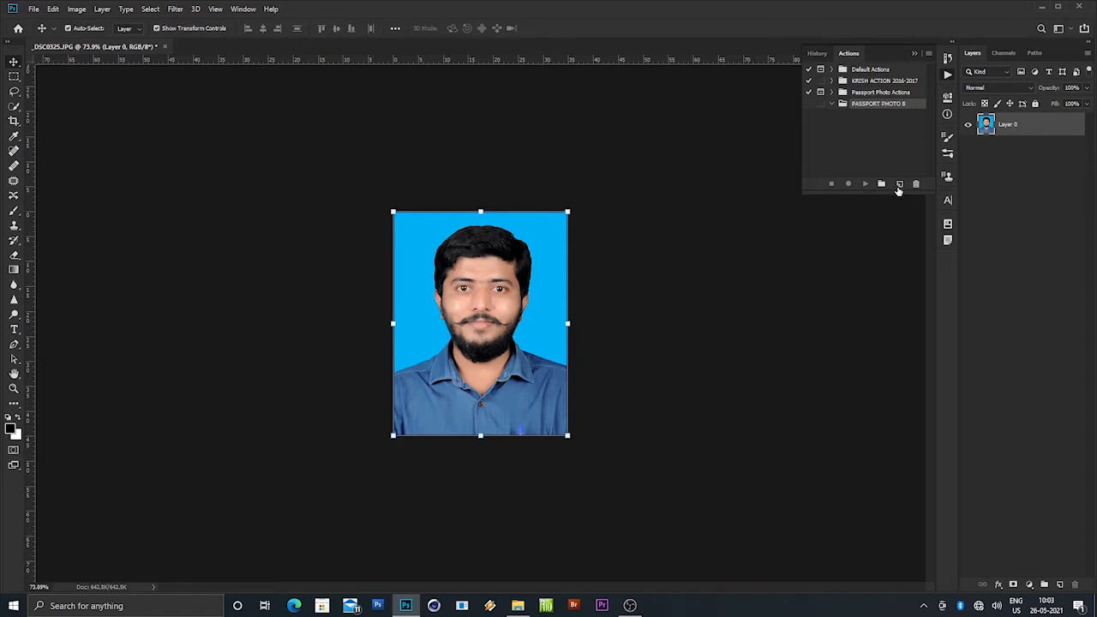
# Start recording a new action named 8 PP in the PASSPORT PHOTO 8 set.
pyautogui.click(899, 188)
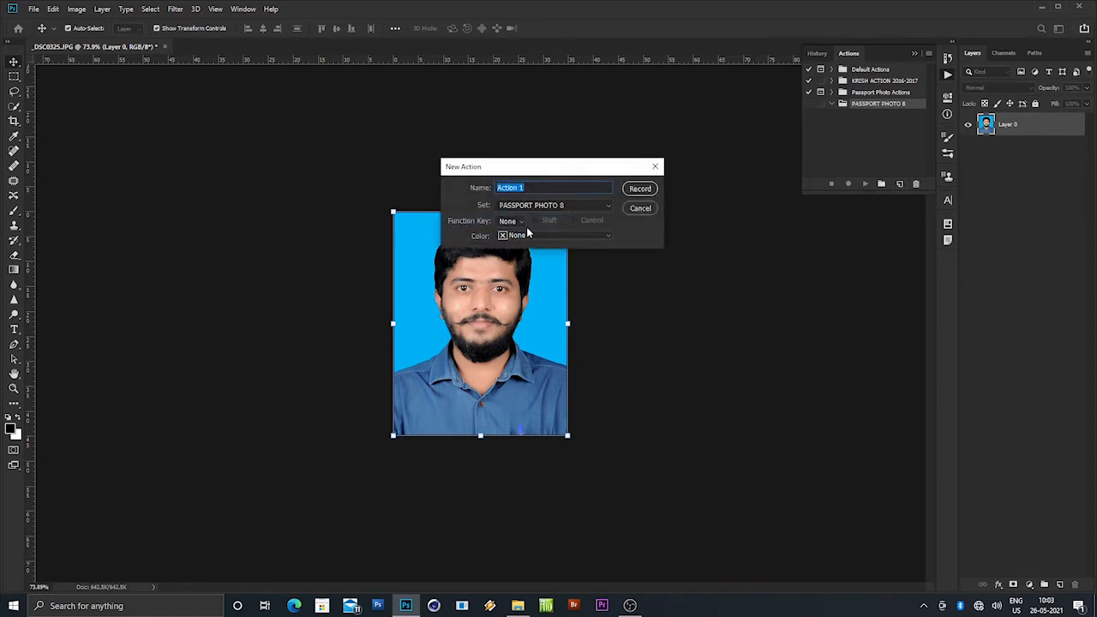
pyautogui.write('8 PP')
pyautogui.click(649, 192)
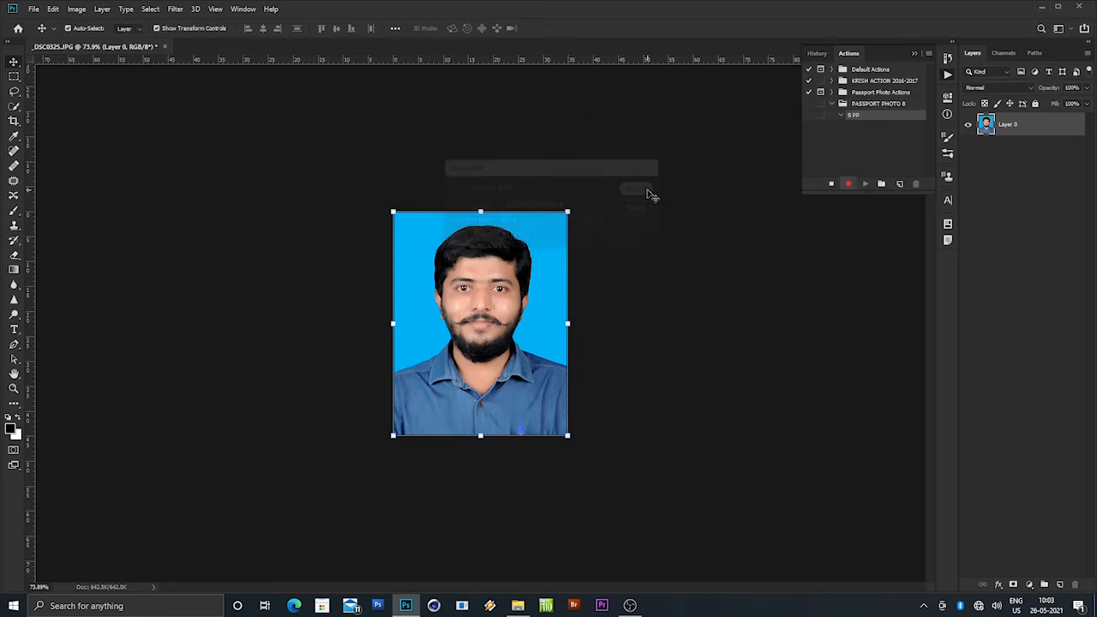
# Enlarge the canvas around the photo to 6 inches wide and 4 inches high.
pyautogui.scroll(-1, 455, 299)
pyautogui.scroll(-1, 455, 298)
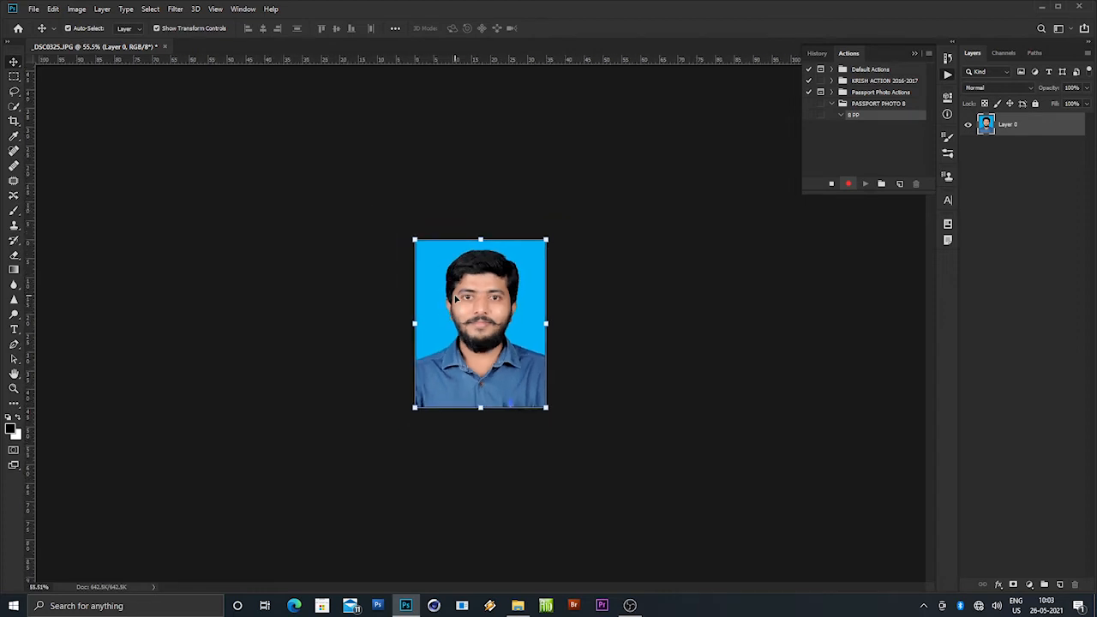
pyautogui.click(78, 10)
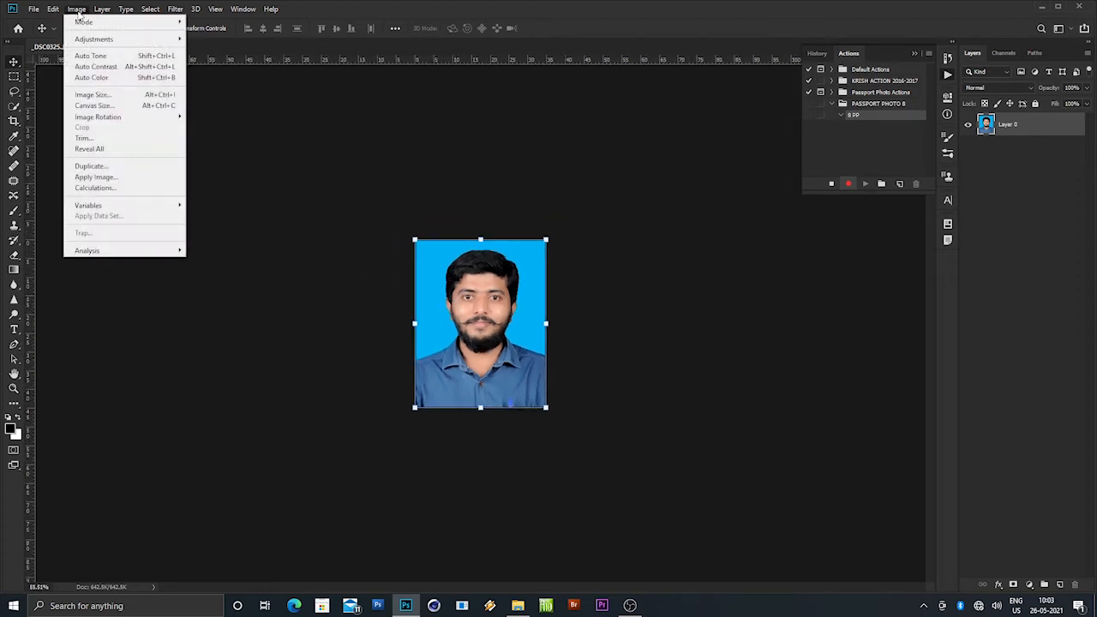
pyautogui.click(94, 105)
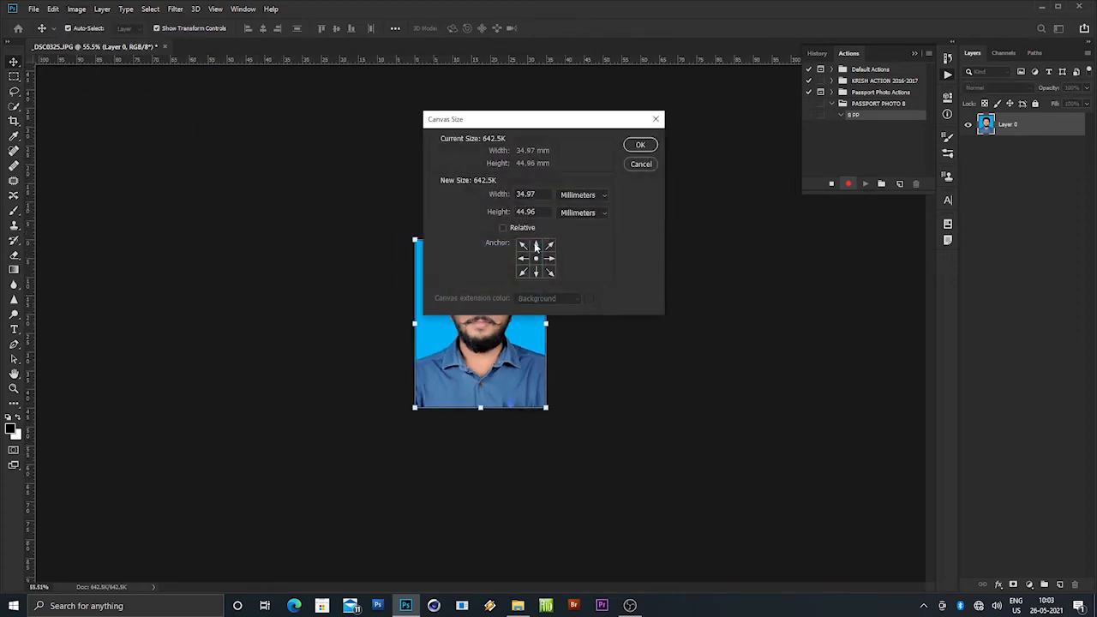
pyautogui.click(589, 195)
pyautogui.click(579, 212)
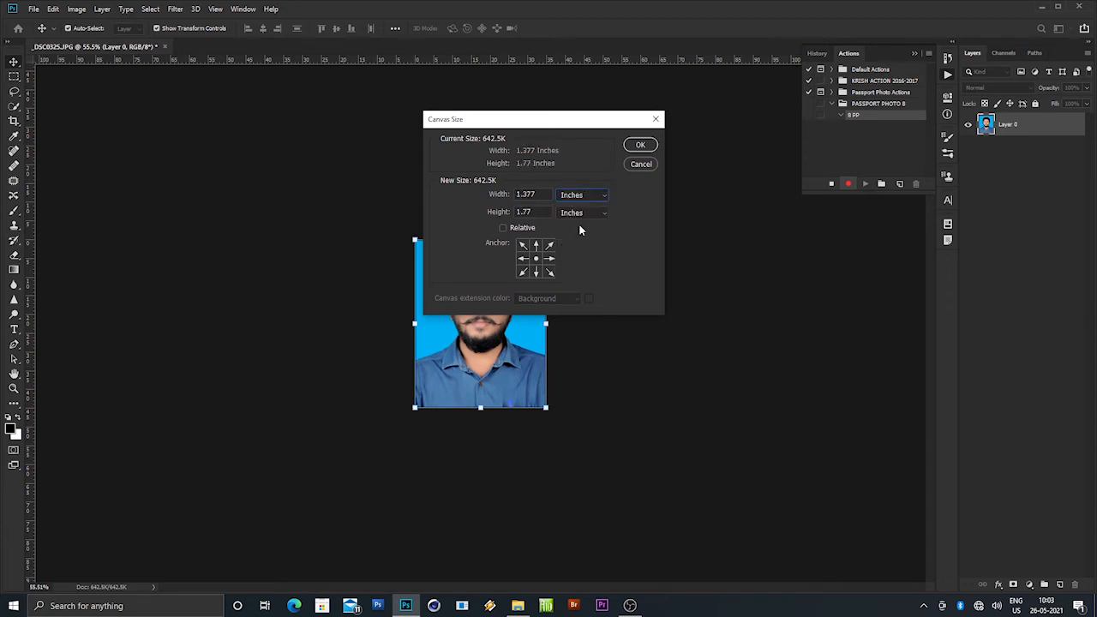
pyautogui.doubleClick(527, 194)
pyautogui.write('6')
pyautogui.press('Tab')
pyautogui.write('4')
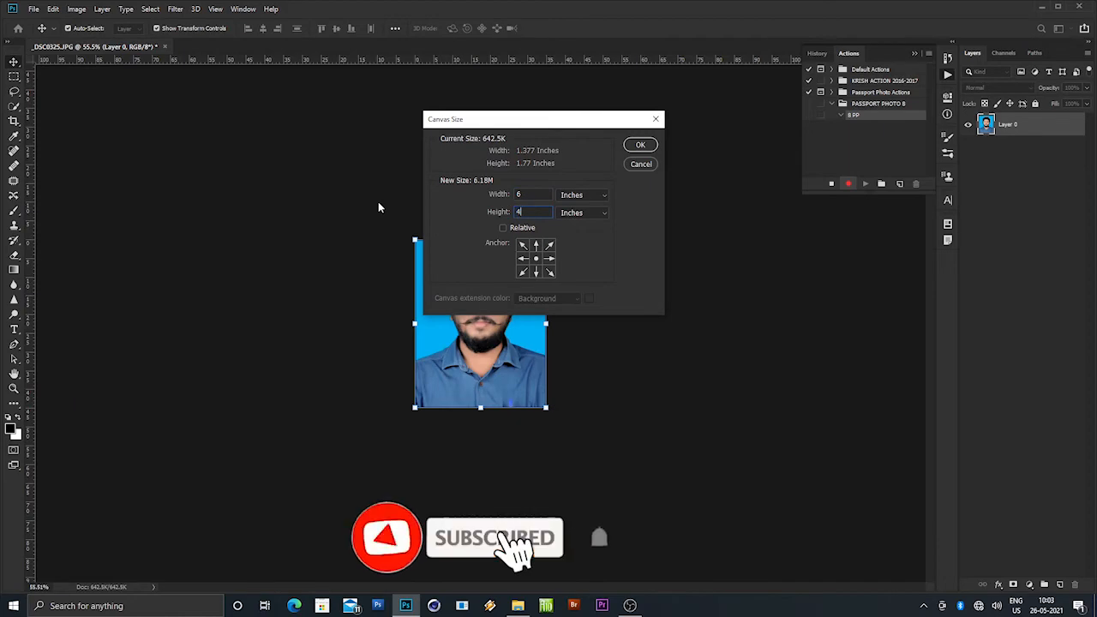
pyautogui.click(643, 148)
pyautogui.scroll(-5, 526, 283)
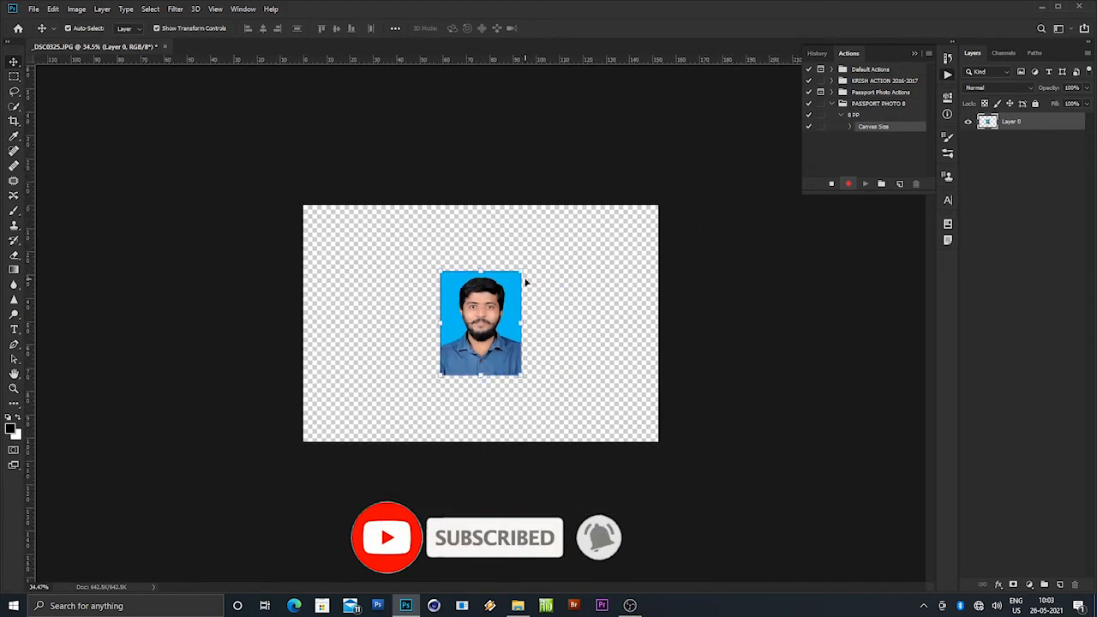
# Move the photo to the sheet's upper-left corner and duplicate it into two evenly spaced rows of four copies.
pyautogui.scroll(3, 505, 296)
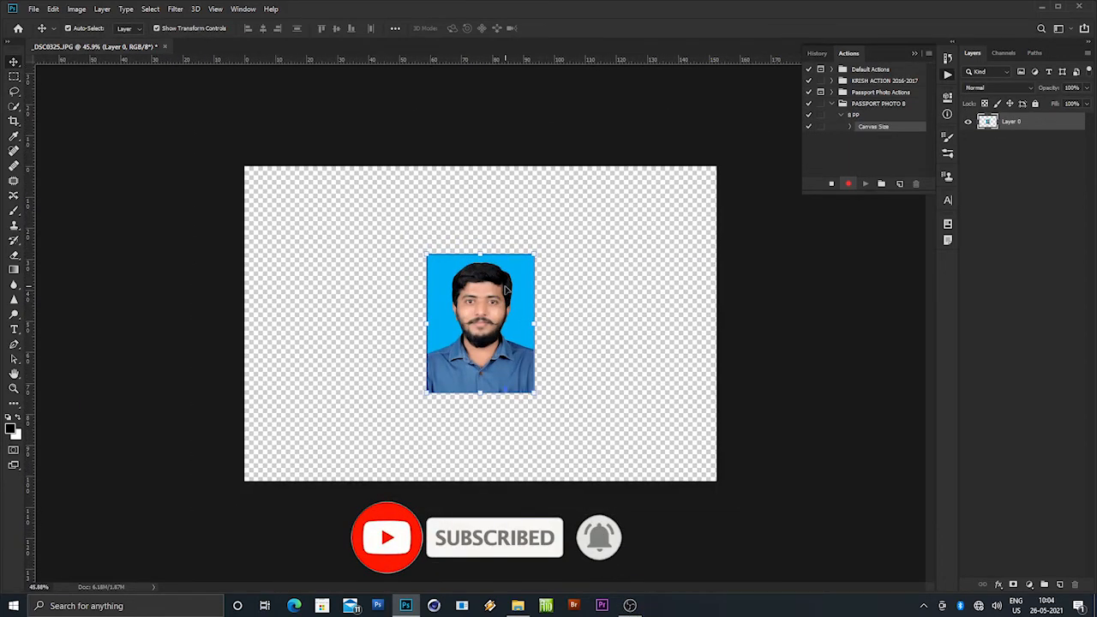
pyautogui.moveTo(505, 289); pyautogui.dragTo(328, 386)
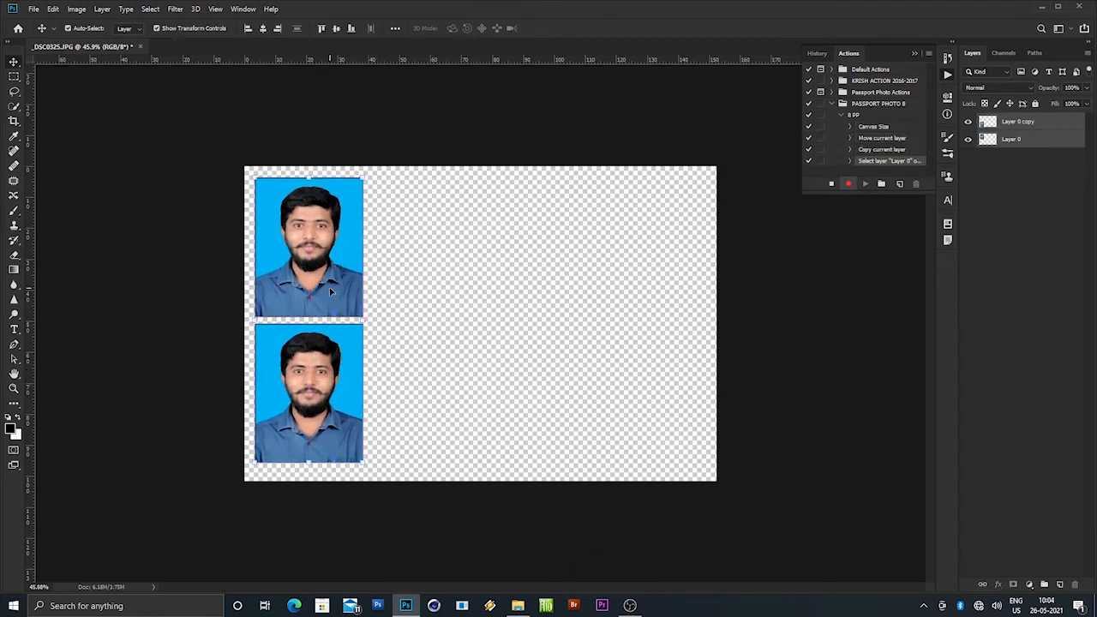
pyautogui.moveTo(322, 246); pyautogui.dragTo(676, 231)
pyautogui.press('Right')
pyautogui.press('Right')
pyautogui.press('Right')
pyautogui.press('Right')
pyautogui.press('Right')
pyautogui.press('Right')
pyautogui.press('Right')
pyautogui.press('Right')
pyautogui.press('Right')
pyautogui.press('Right')
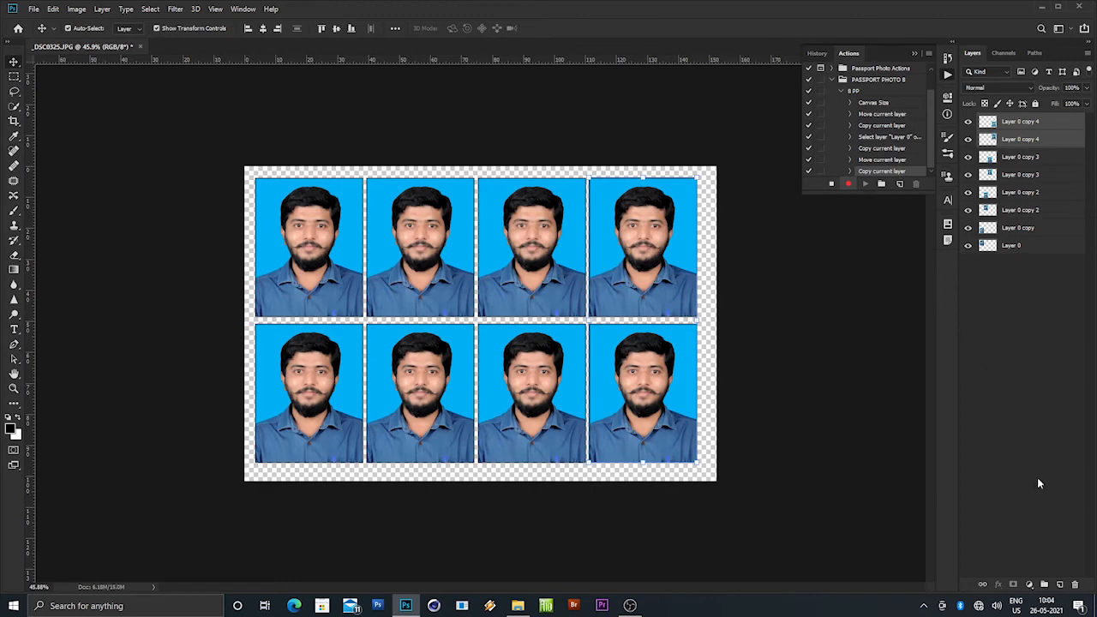
# Add a new layer beneath the eight photos filled with the white background color, and flatten the image.
pyautogui.click(1038, 483)
pyautogui.click(1060, 584)
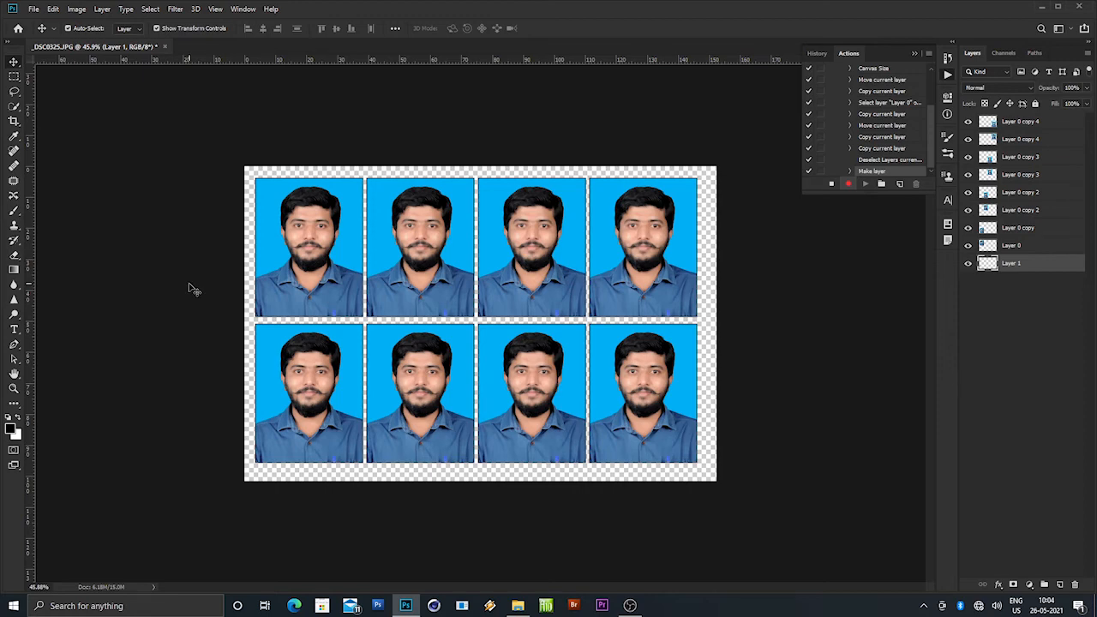
pyautogui.hotkey('ctrl', 'BackSpace')
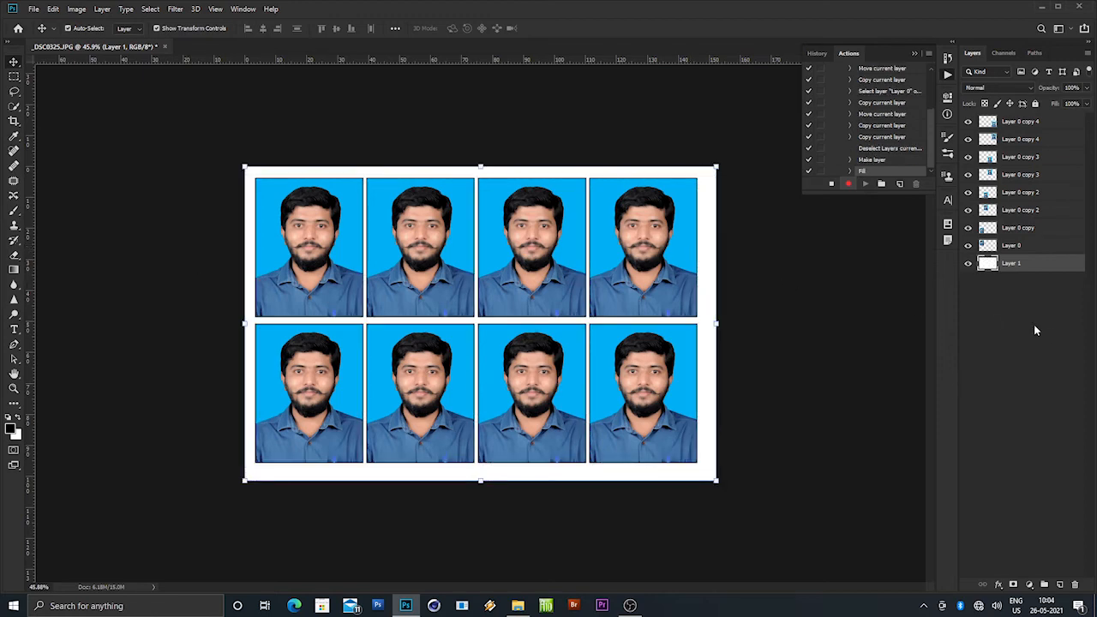
pyautogui.rightClick(1063, 274)
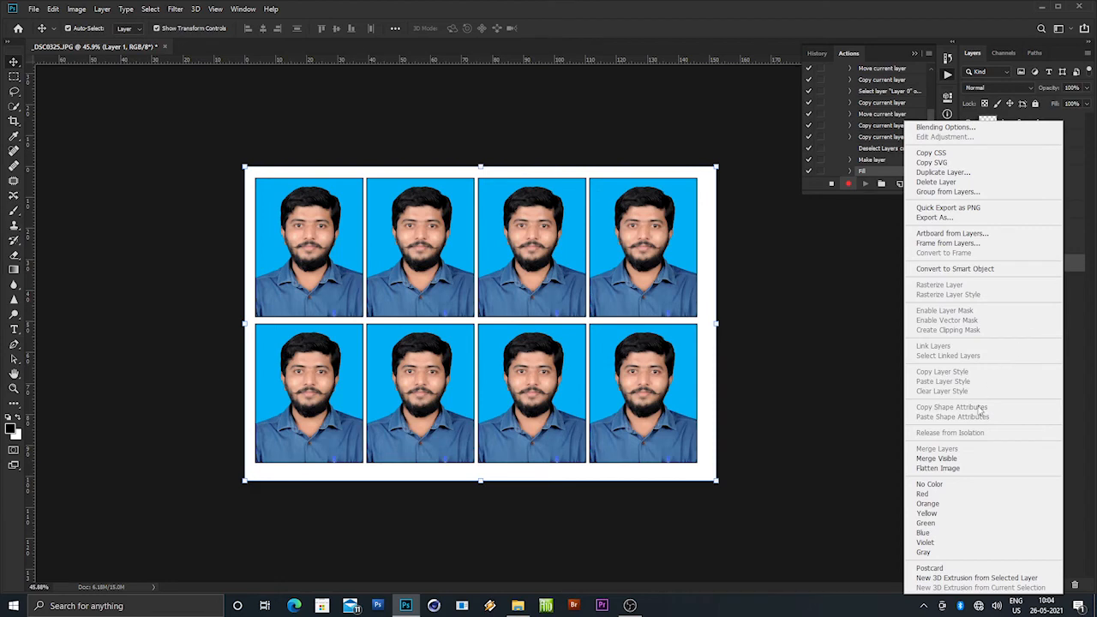
pyautogui.click(975, 467)
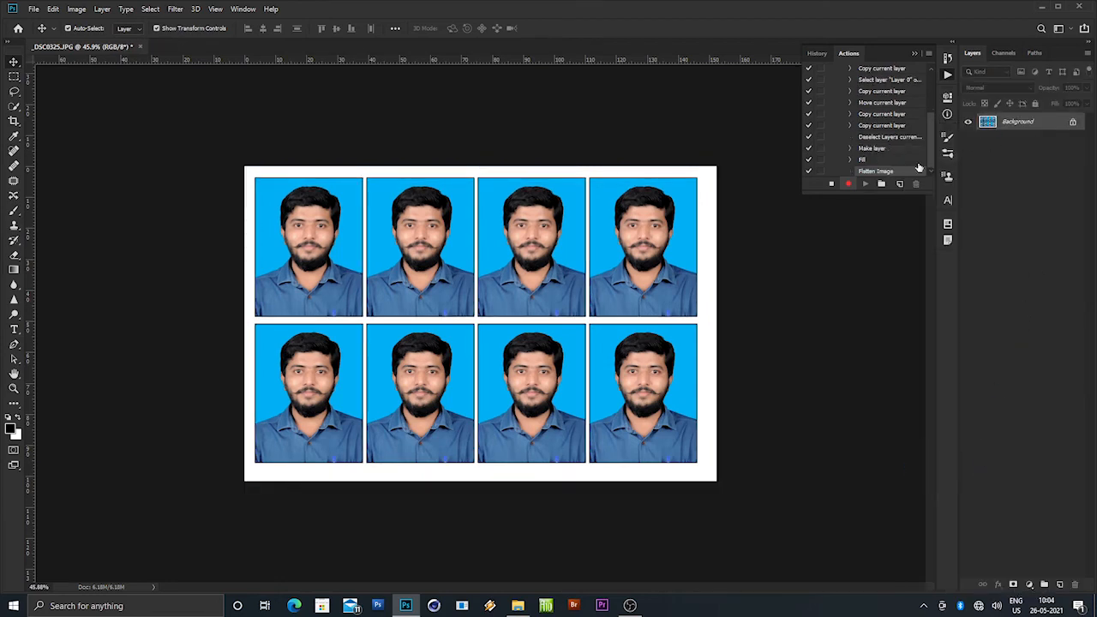
# Review the recorded 8 PP steps, collapse the PASSPORT PHOTO 8 set and stop recording the action.
pyautogui.moveTo(932, 143); pyautogui.dragTo(931, 89)
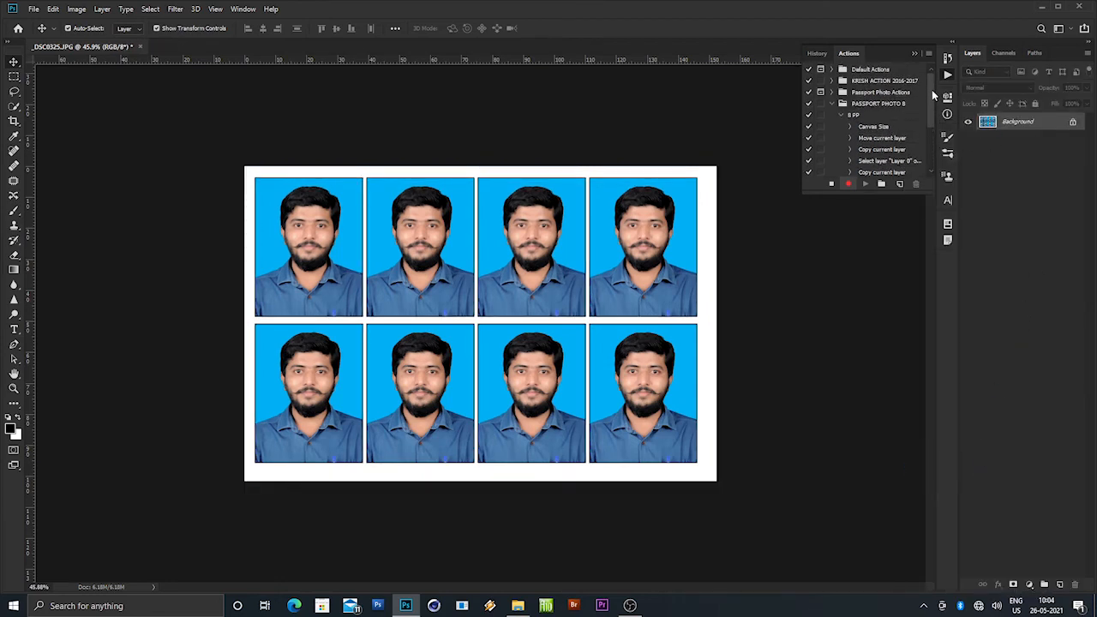
pyautogui.click(841, 115)
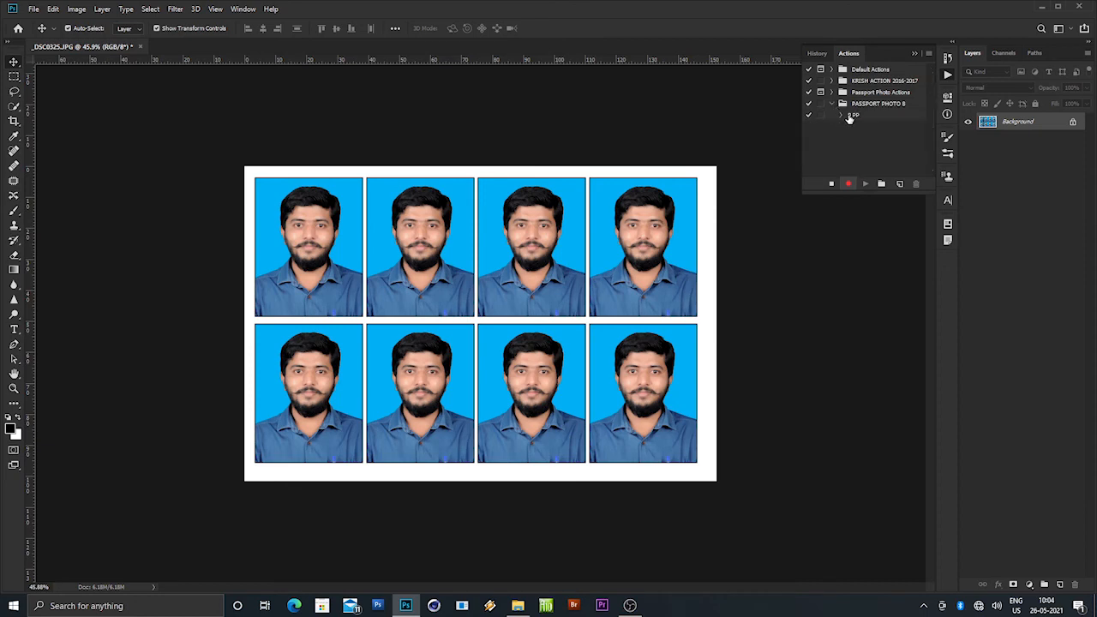
pyautogui.click(850, 117)
pyautogui.click(841, 116)
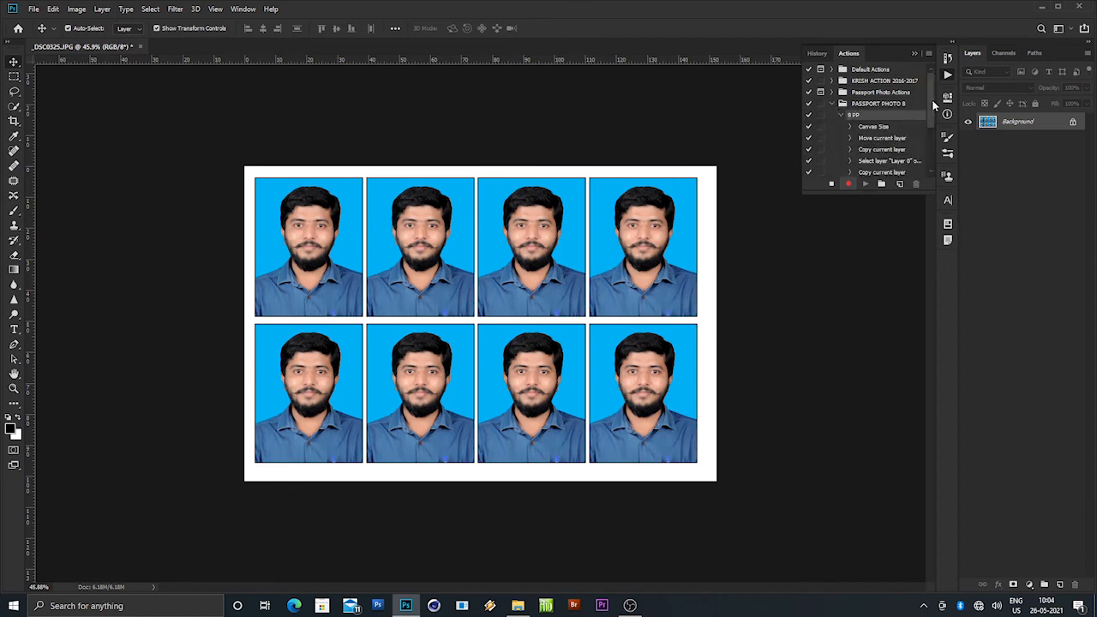
pyautogui.moveTo(934, 103)
pyautogui.mouseDown()
pyautogui.moveTo(935, 127)
pyautogui.moveTo(932, 90)
pyautogui.mouseUp()
pyautogui.click(831, 105)
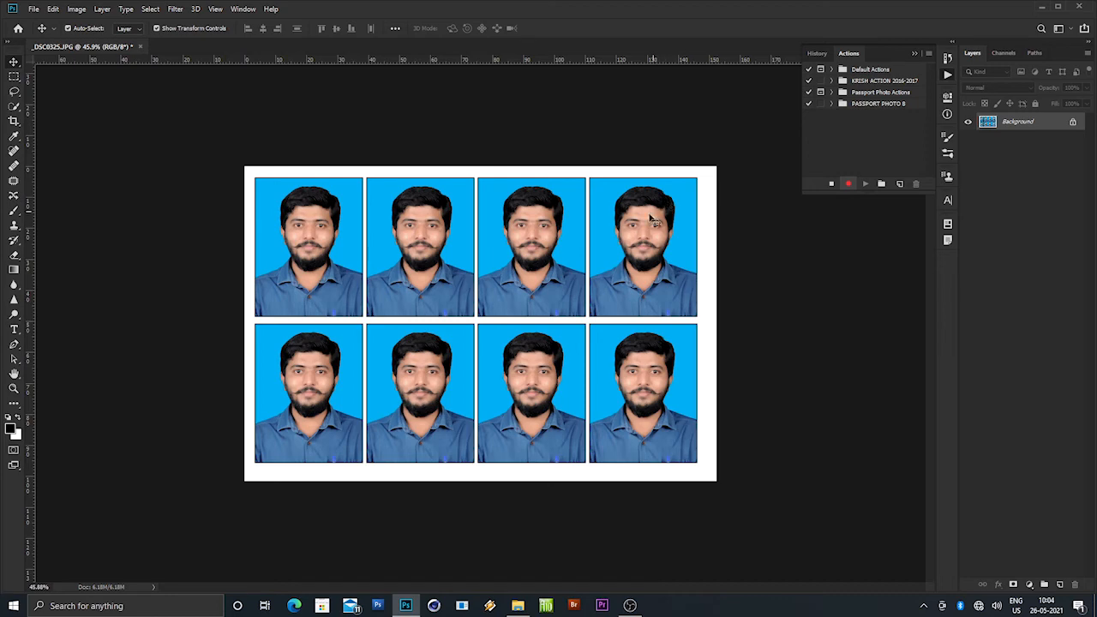
pyautogui.scroll(1, 623, 238)
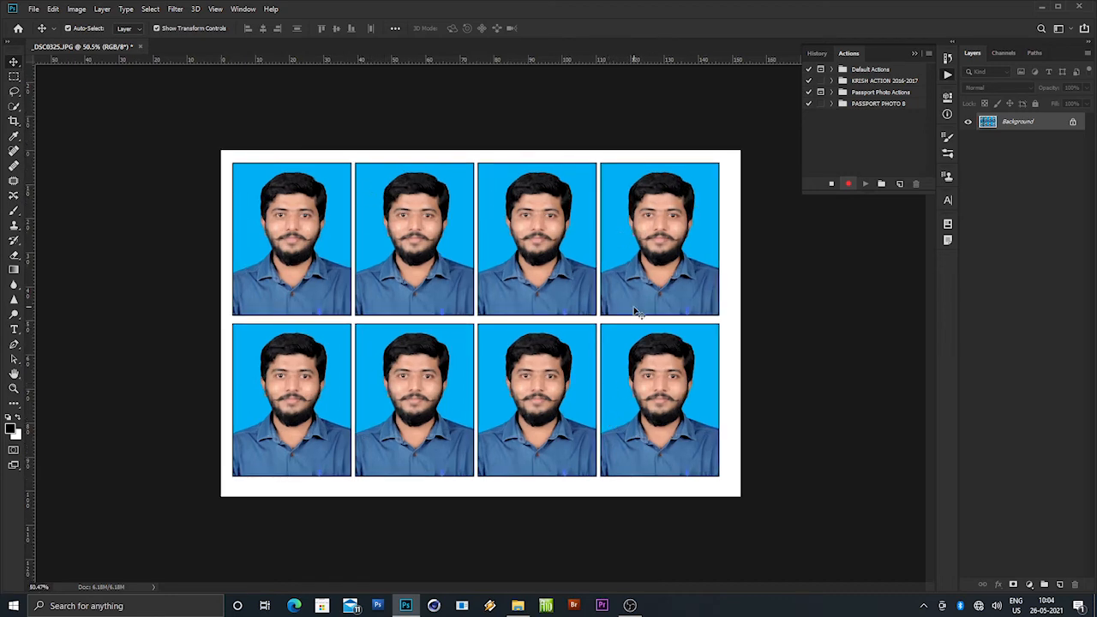
pyautogui.click(830, 184)
# Close the eight-photo sheet without saving and reopen the original _DSC0325.JPG from the recent files.
pyautogui.click(141, 48)
pyautogui.click(545, 227)
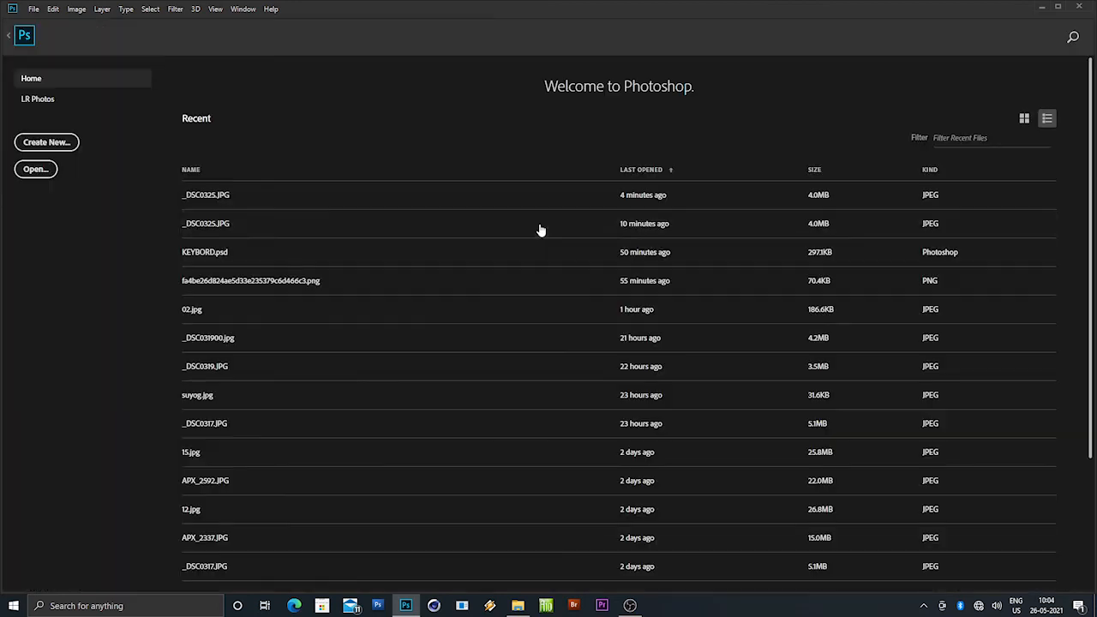
pyautogui.click(214, 196)
pyautogui.scroll(1, 476, 347)
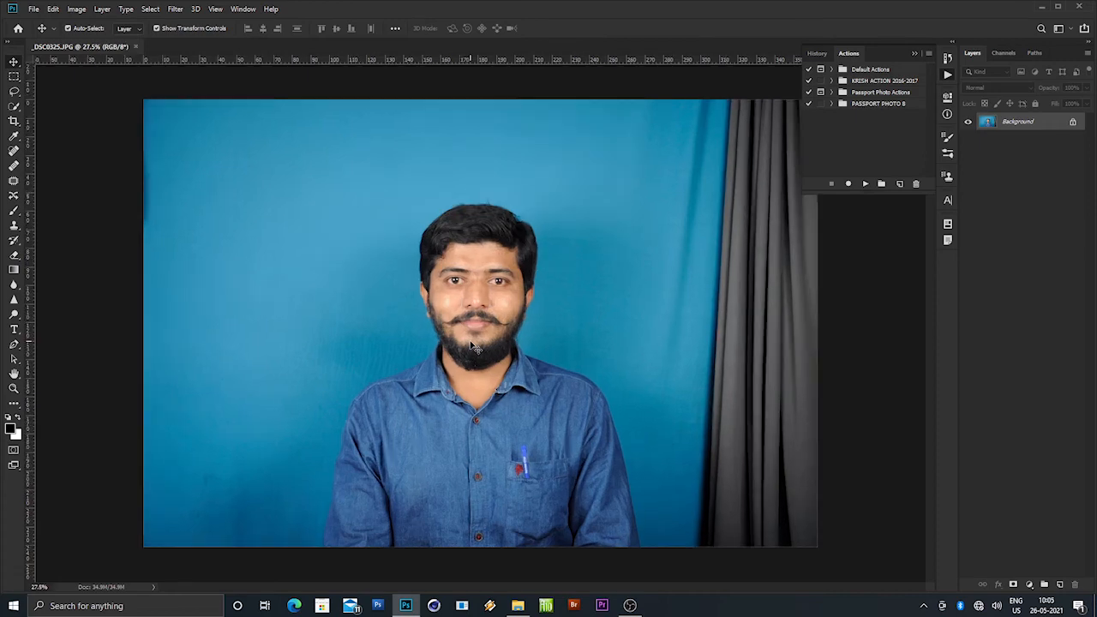
# Crop the photo to 3.5 x 4.5 cm at 300 px/in, centered on the man's head and shoulders.
pyautogui.click(14, 123)
pyautogui.moveTo(359, 192); pyautogui.dragTo(718, 477)
pyautogui.moveTo(504, 307); pyautogui.dragTo(496, 311)
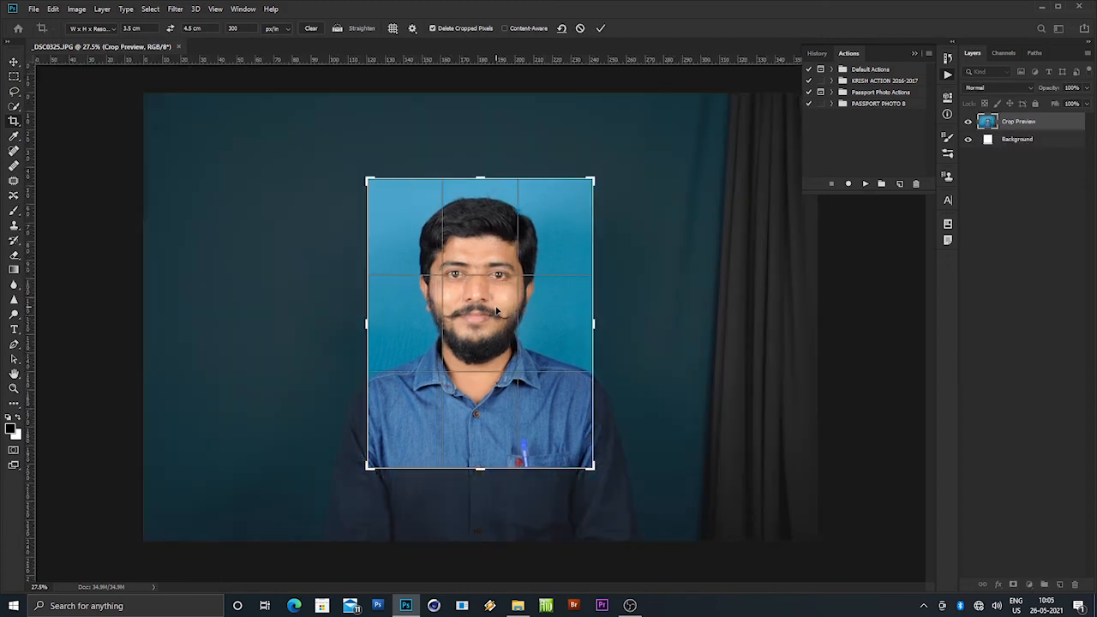
pyautogui.click(602, 30)
pyautogui.scroll(5, 569, 309)
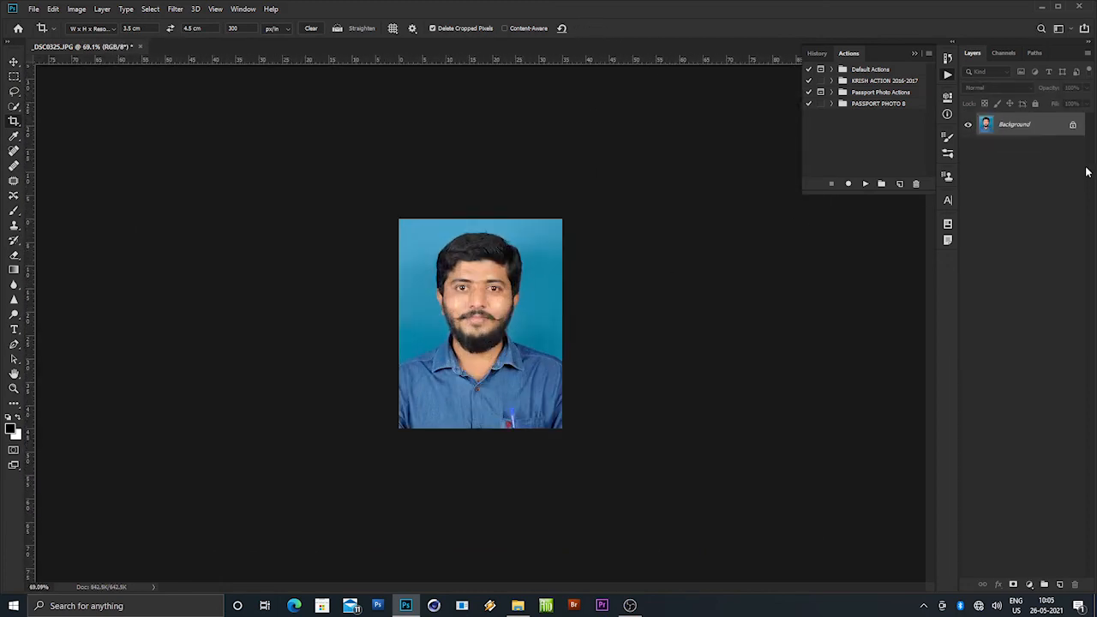
# Unlock the cropped photo's background layer and play the 8 PP action from the PASSPORT PHOTO 8 set on it.
pyautogui.click(1073, 127)
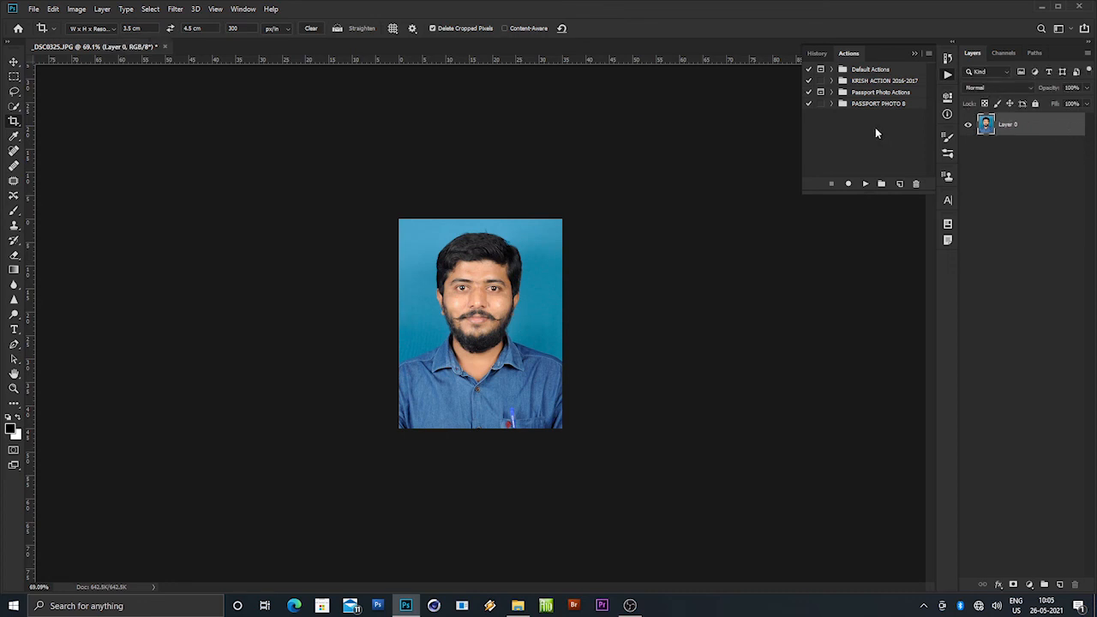
pyautogui.click(832, 103)
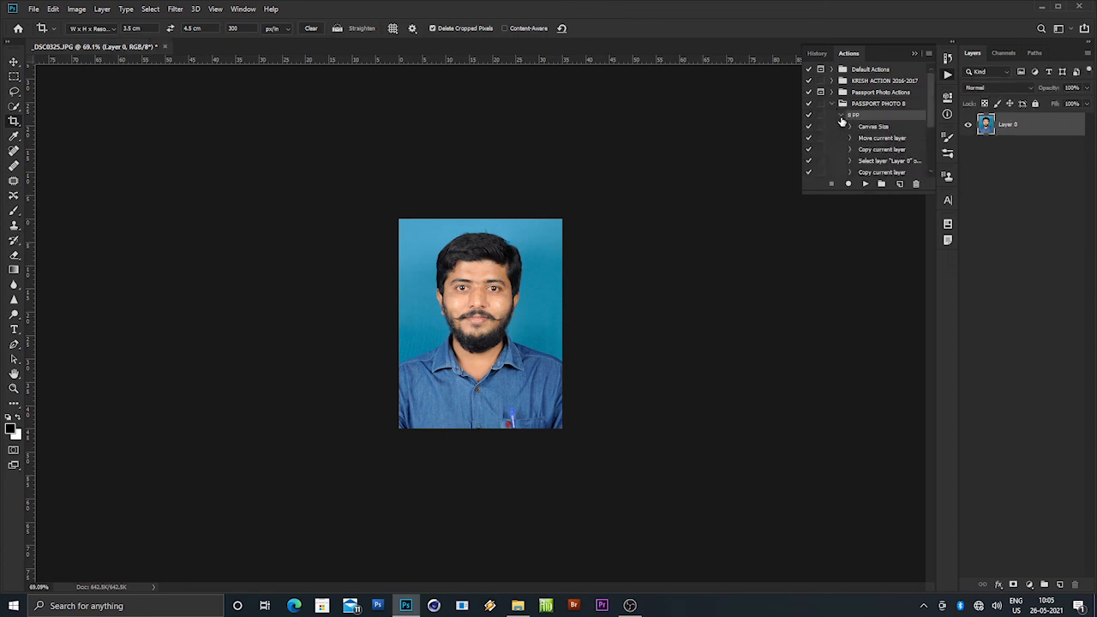
pyautogui.click(841, 116)
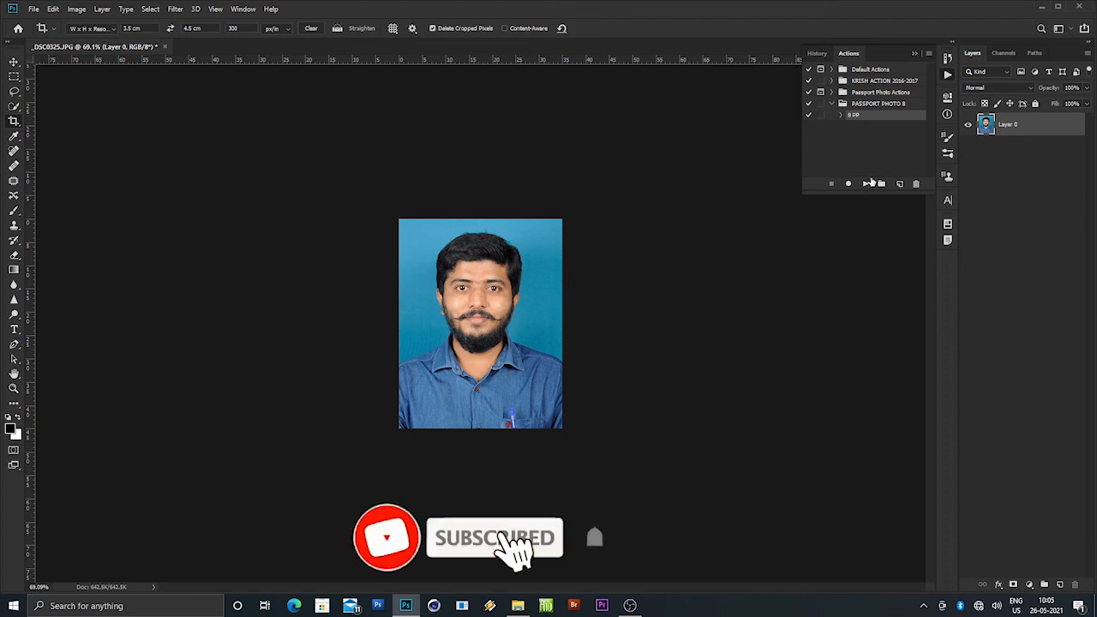
pyautogui.click(866, 184)
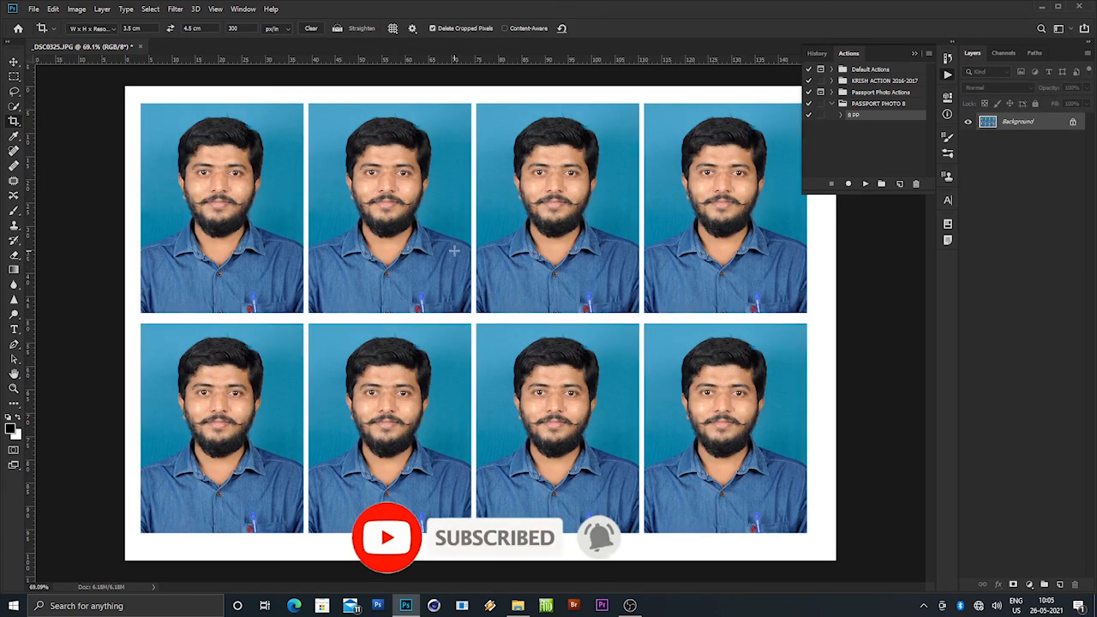
pyautogui.scroll(3, 454, 250)
pyautogui.scroll(-4, 455, 250)
pyautogui.scroll(-2, 517, 288)
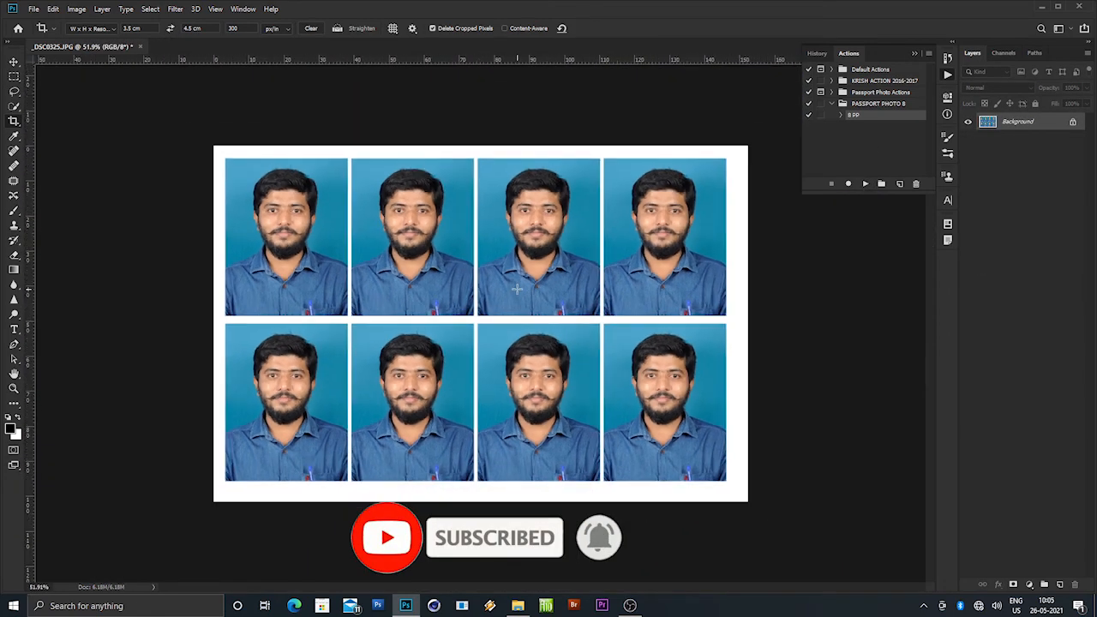
# Collapse the PASSPORT PHOTO 8 action set and start closing the eight-photo sheet.
pyautogui.click(832, 104)
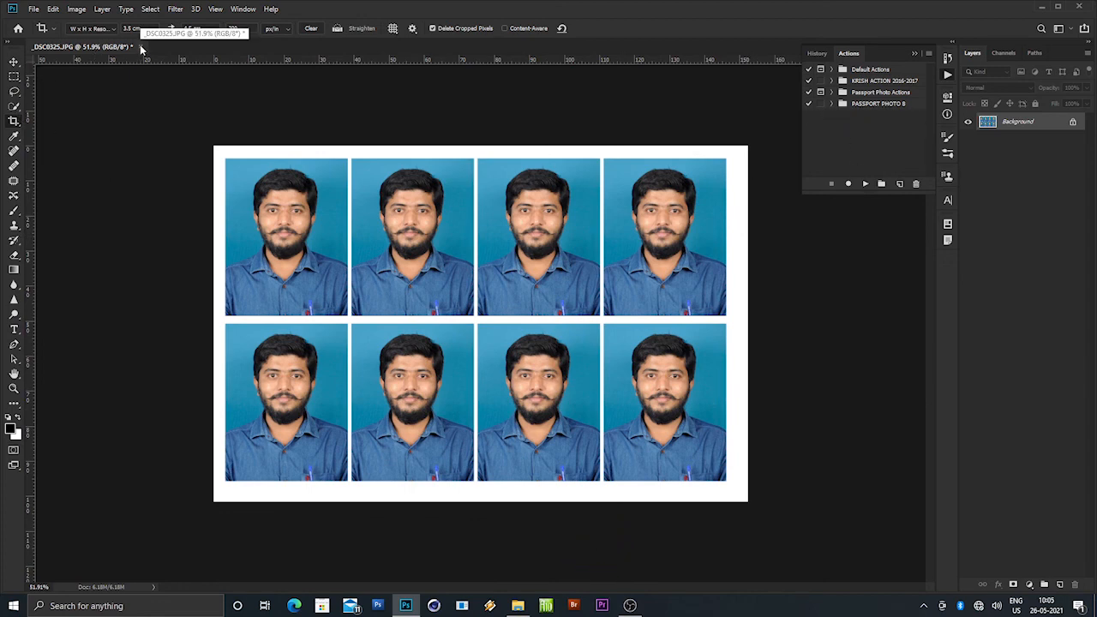
pyautogui.click(140, 45)
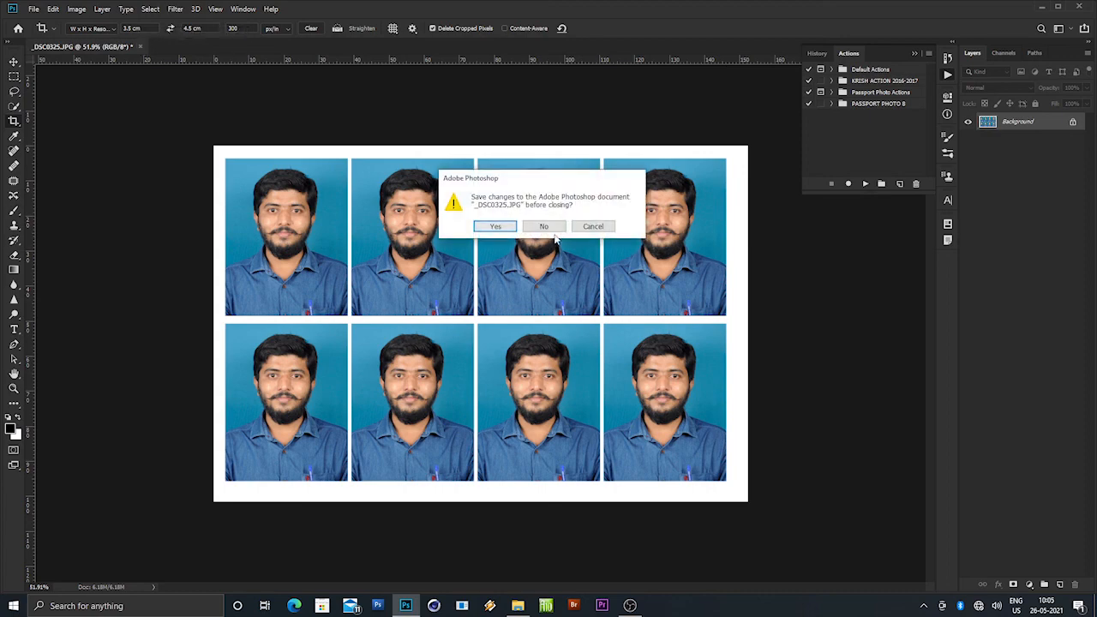